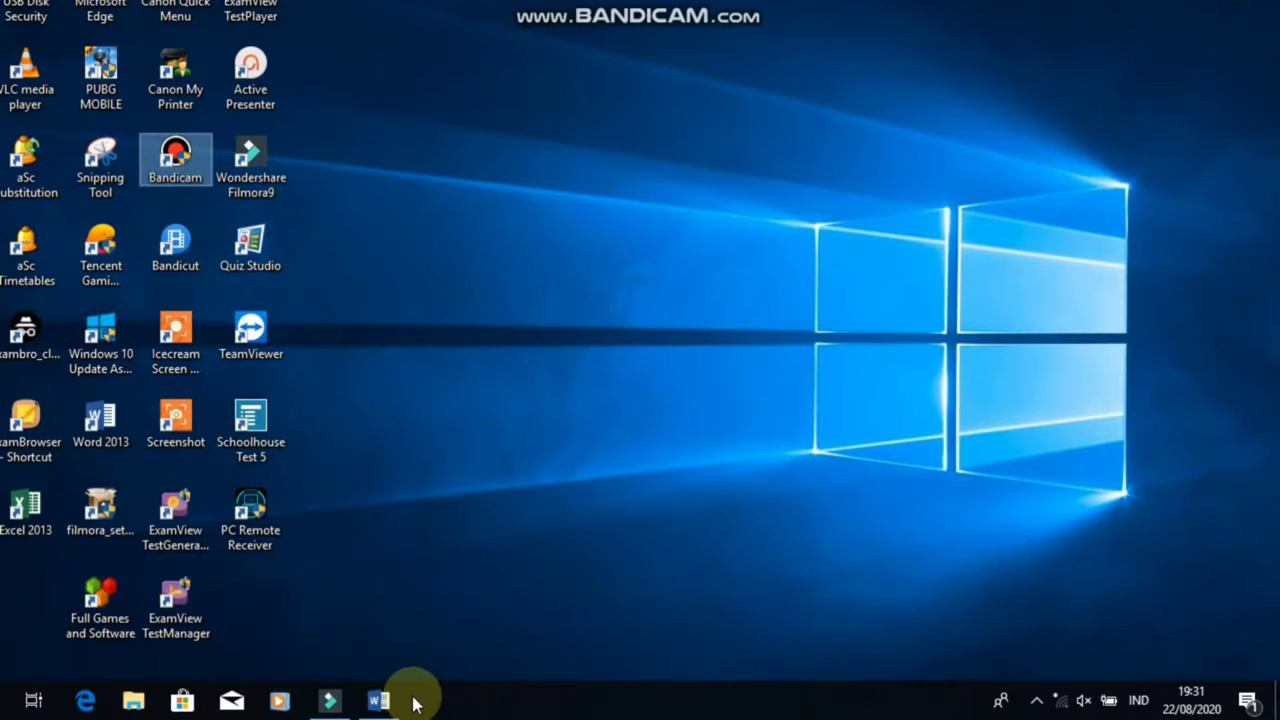
Restore the Word 2013 window from the taskbar.
left_click(396, 698)
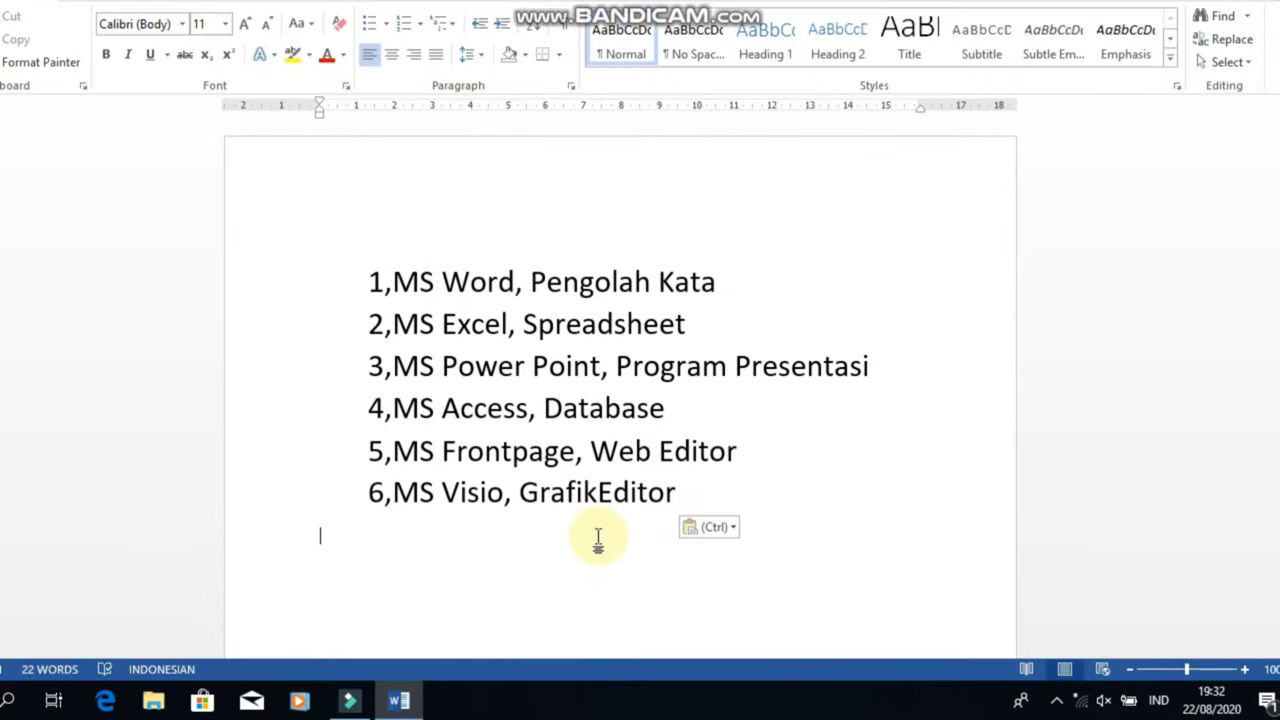
Select all six comma-separated lines of the MS Office program list.
left_click_drag(371, 281, 707, 482)
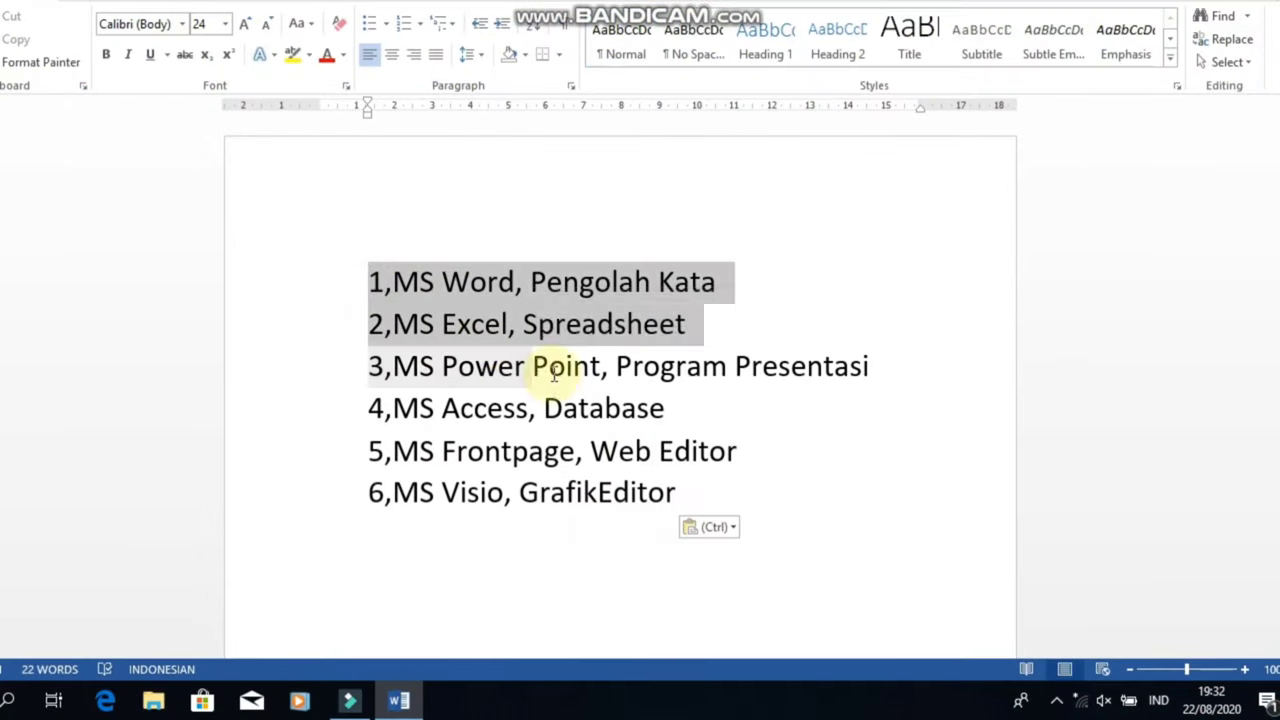
left_click(691, 491)
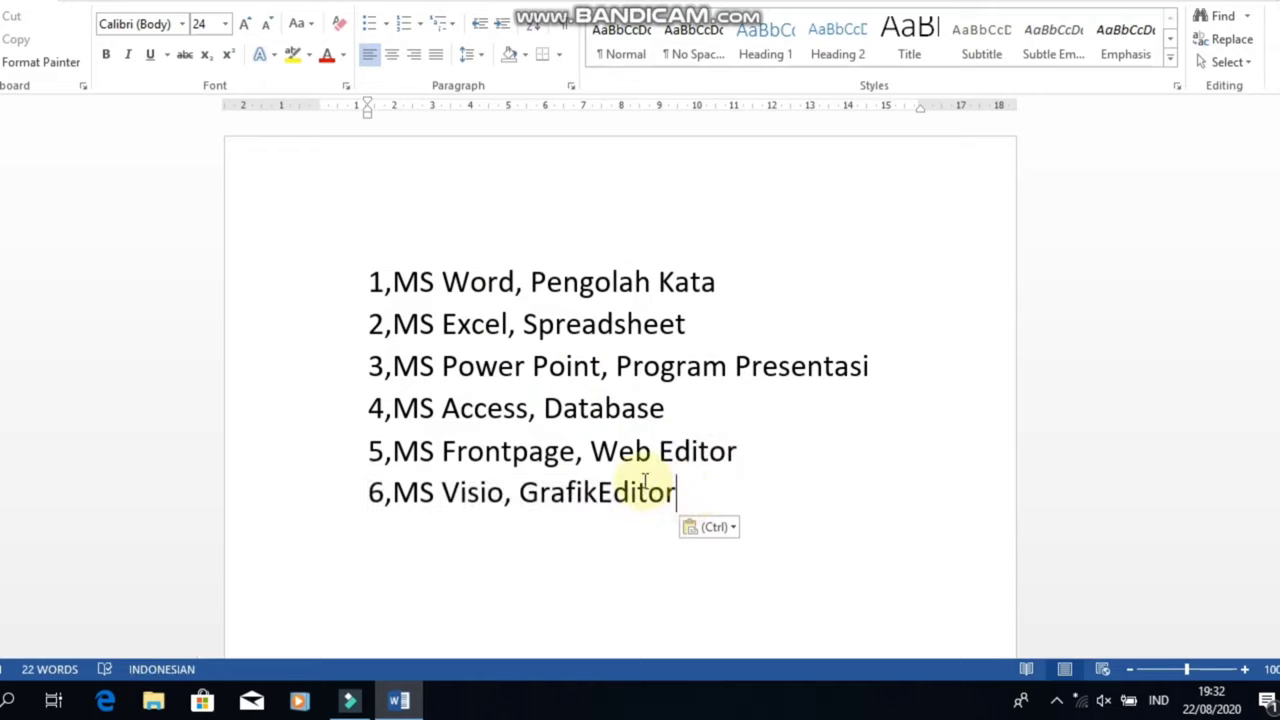
mouse_move(368, 281)
left_mouse_down()
mouse_move(610, 400)
mouse_move(678, 492)
left_mouse_up()
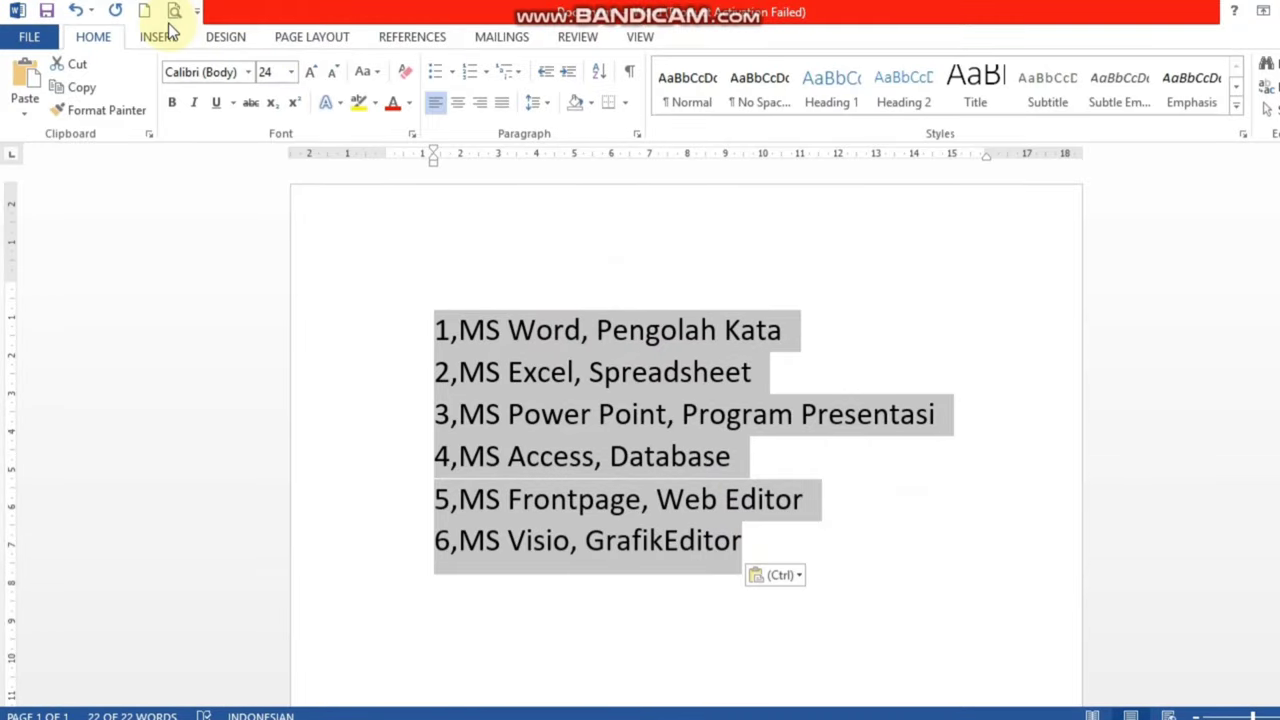
Convert the selected list into a 3-column table, separating text at commas.
left_click(168, 36)
left_click(131, 108)
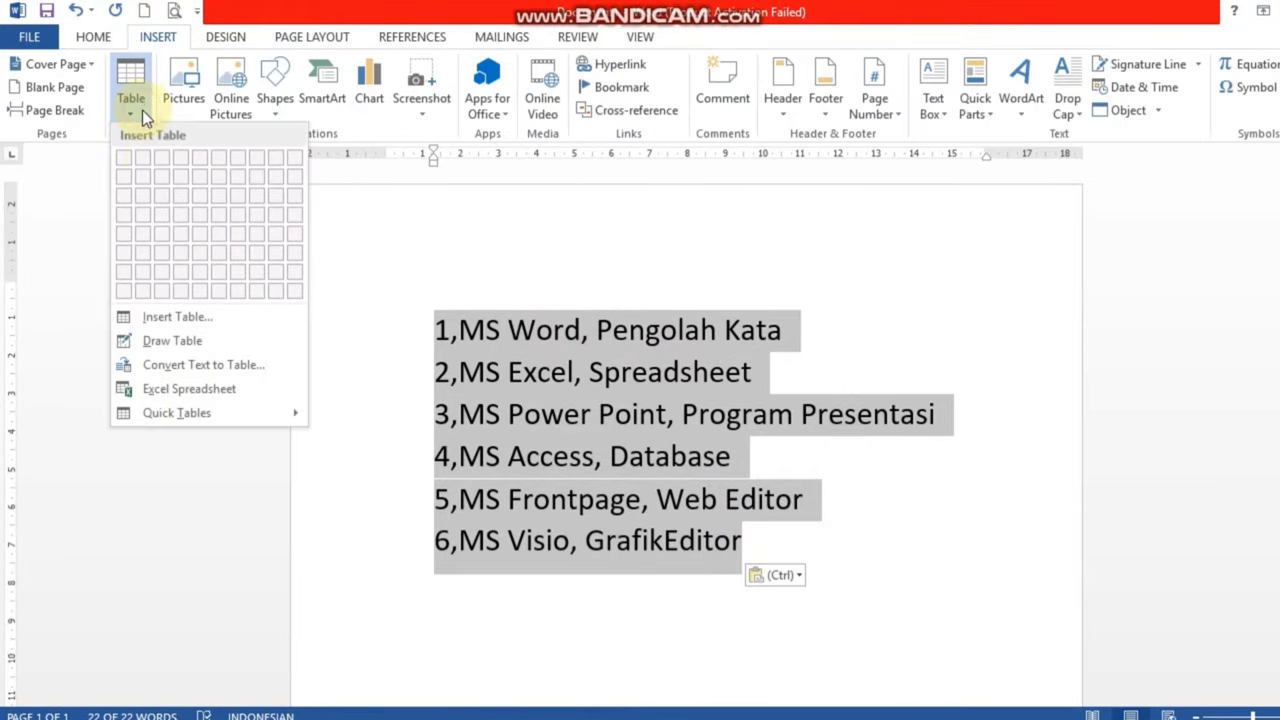
left_click(220, 364)
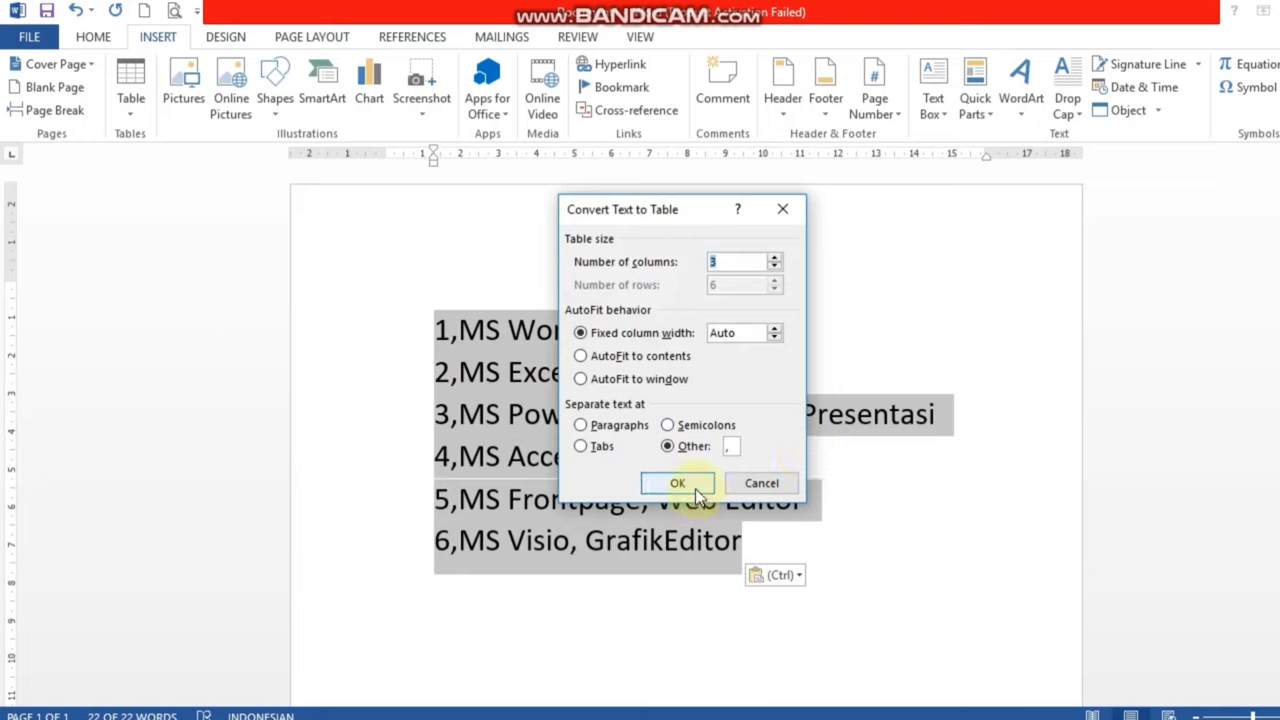
left_click(728, 261)
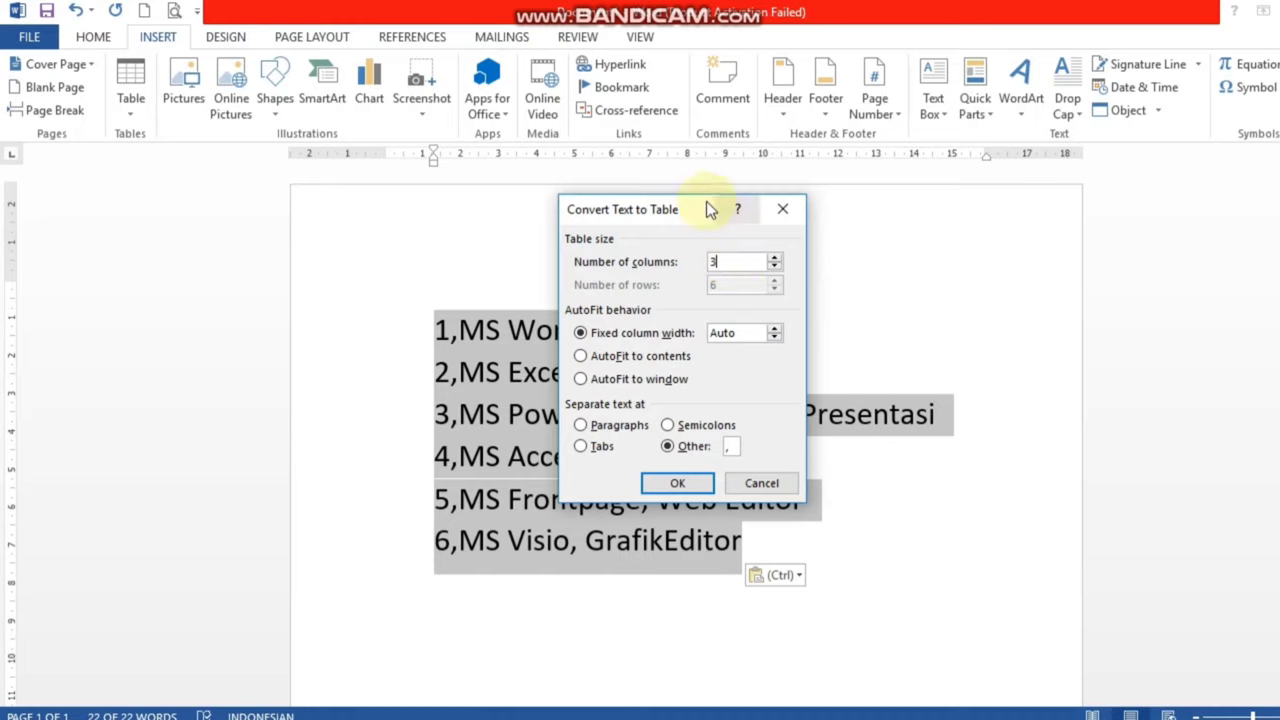
mouse_move(697, 210)
left_mouse_down()
mouse_move(1010, 283)
mouse_move(998, 277)
left_mouse_up()
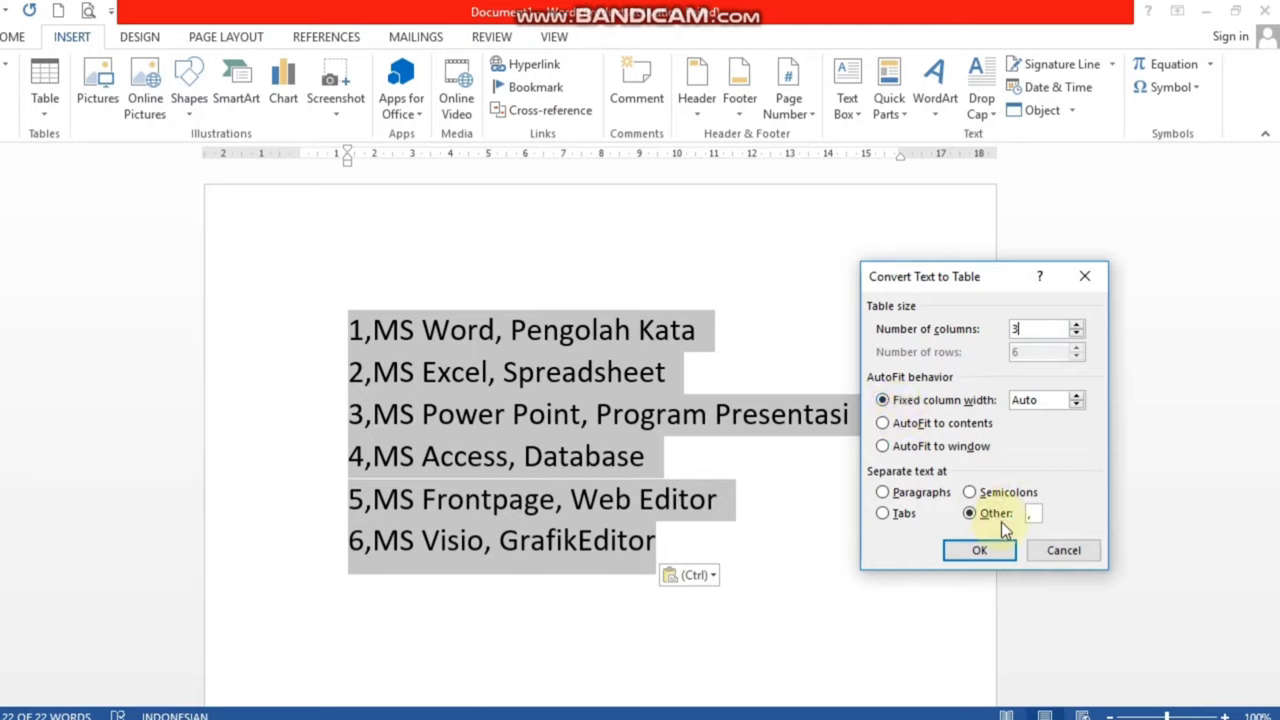
left_click(1036, 513)
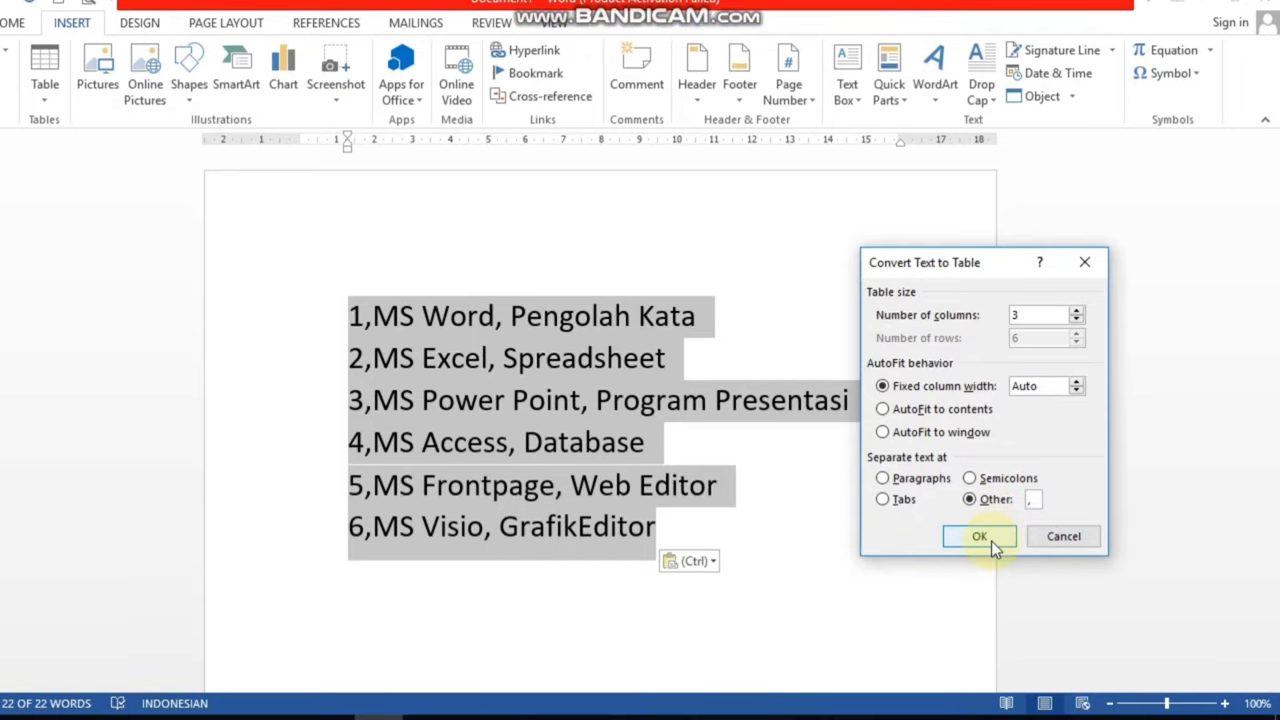
left_click(991, 541)
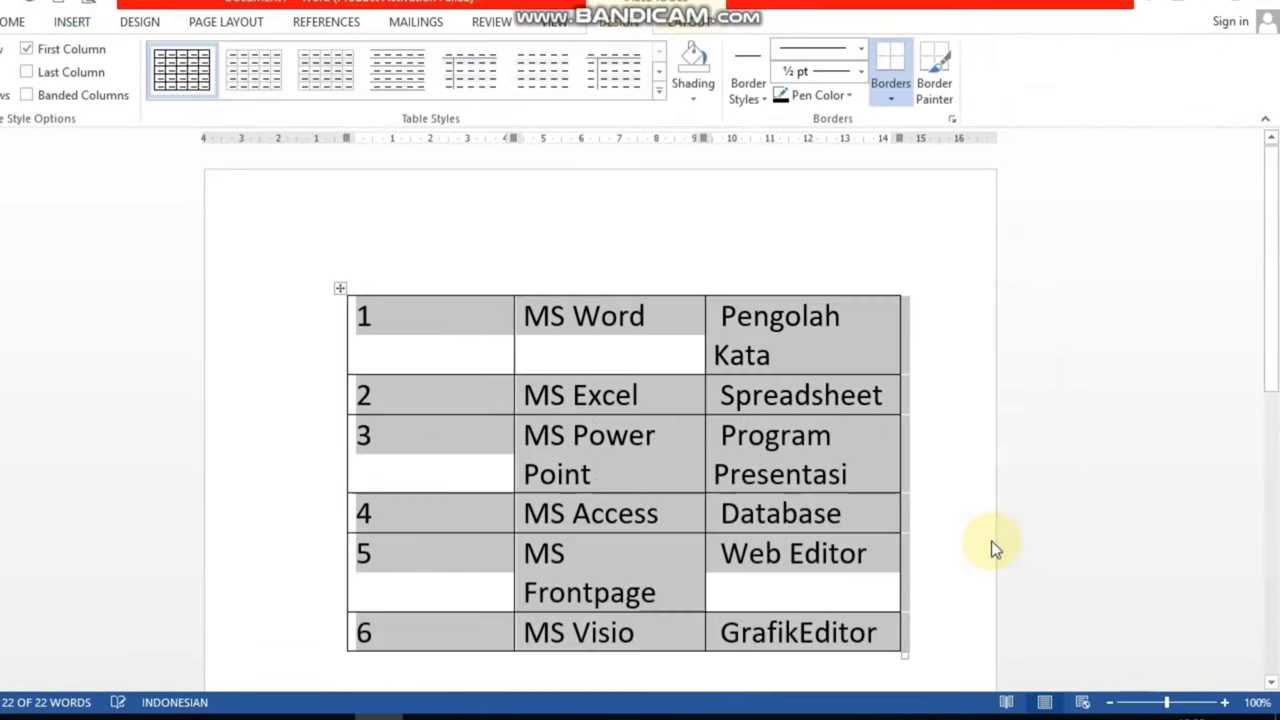
Narrow the number column and widen the table so Pengolah Kata and Program Presentasi fit one line.
left_click(680, 480)
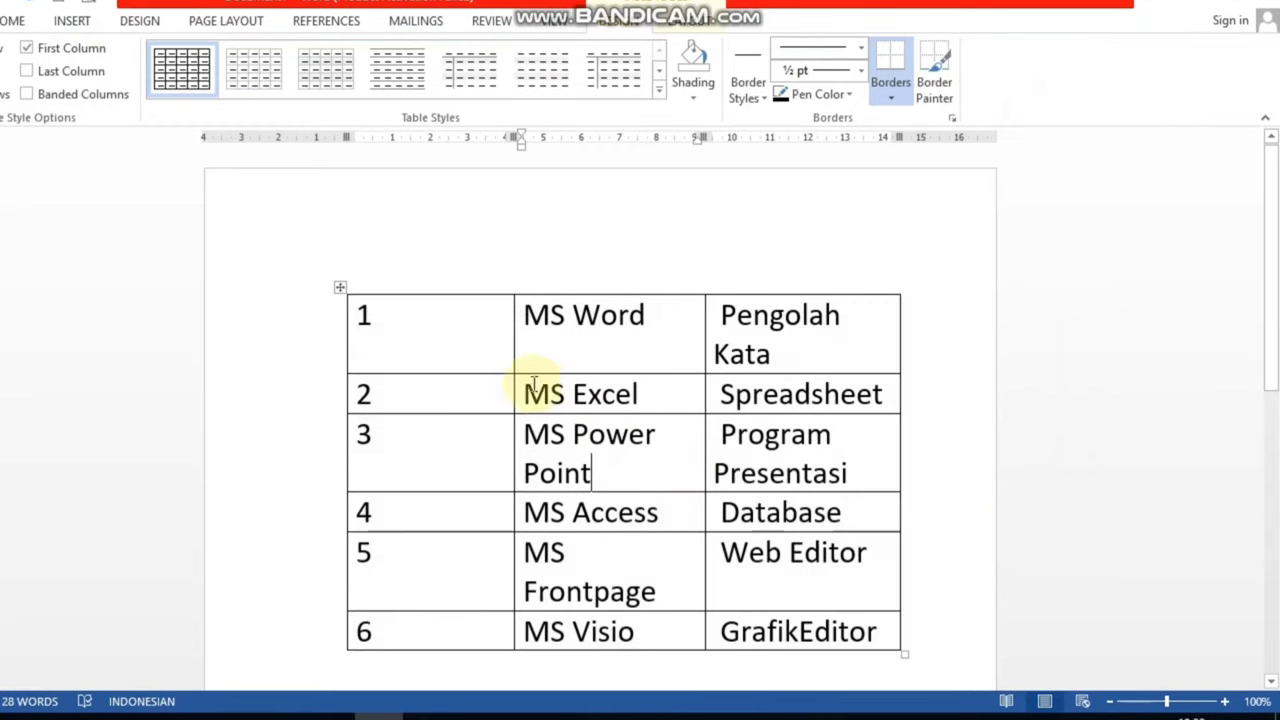
left_click_drag(512, 360, 398, 364)
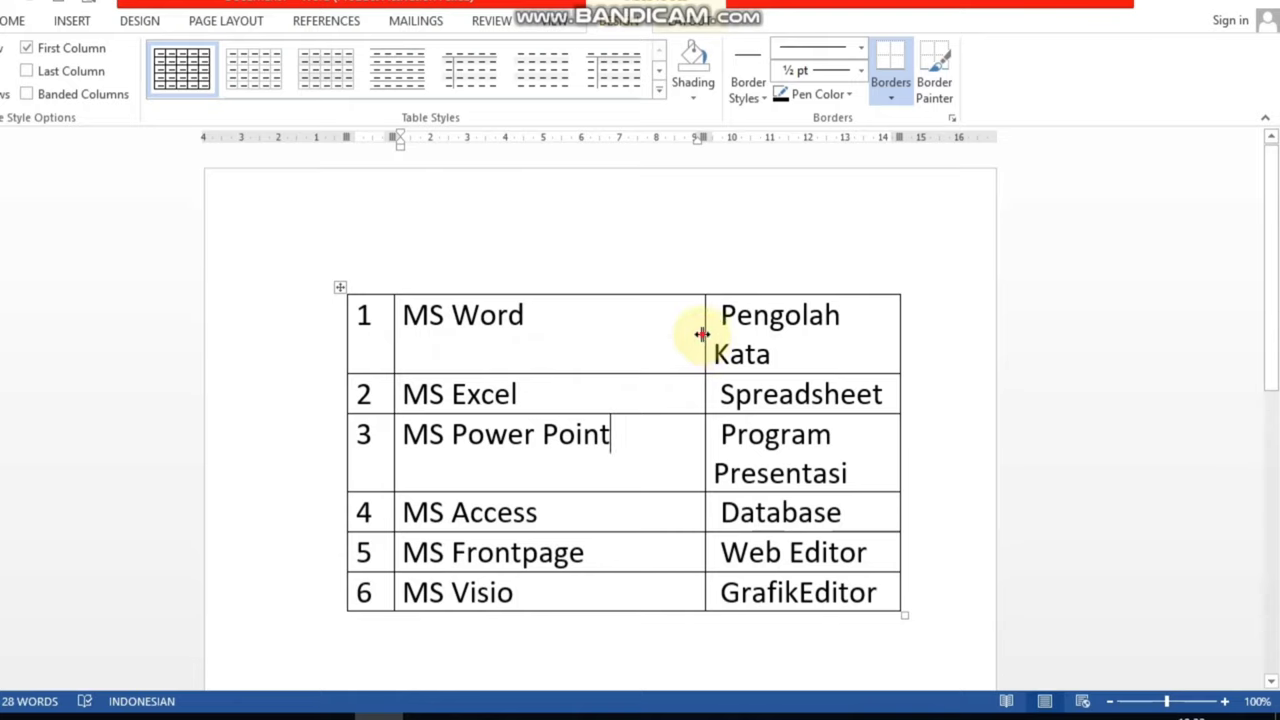
left_click_drag(702, 334, 650, 334)
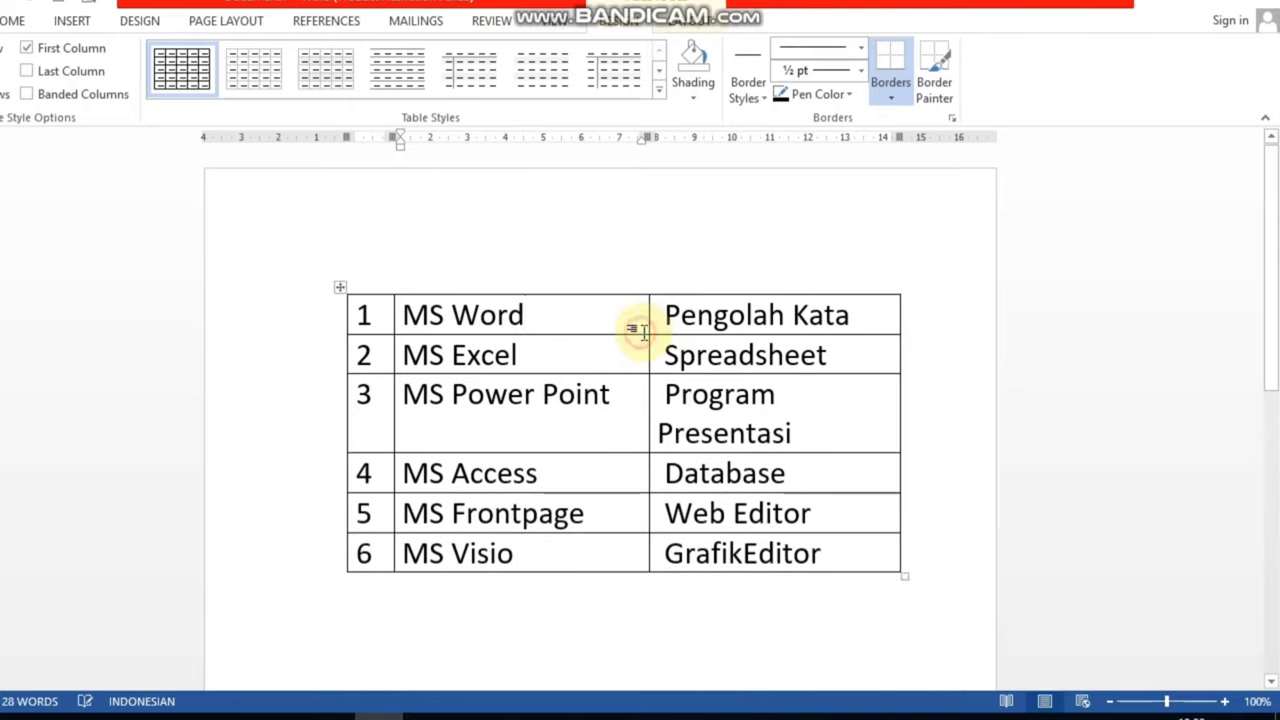
left_click_drag(645, 331, 632, 331)
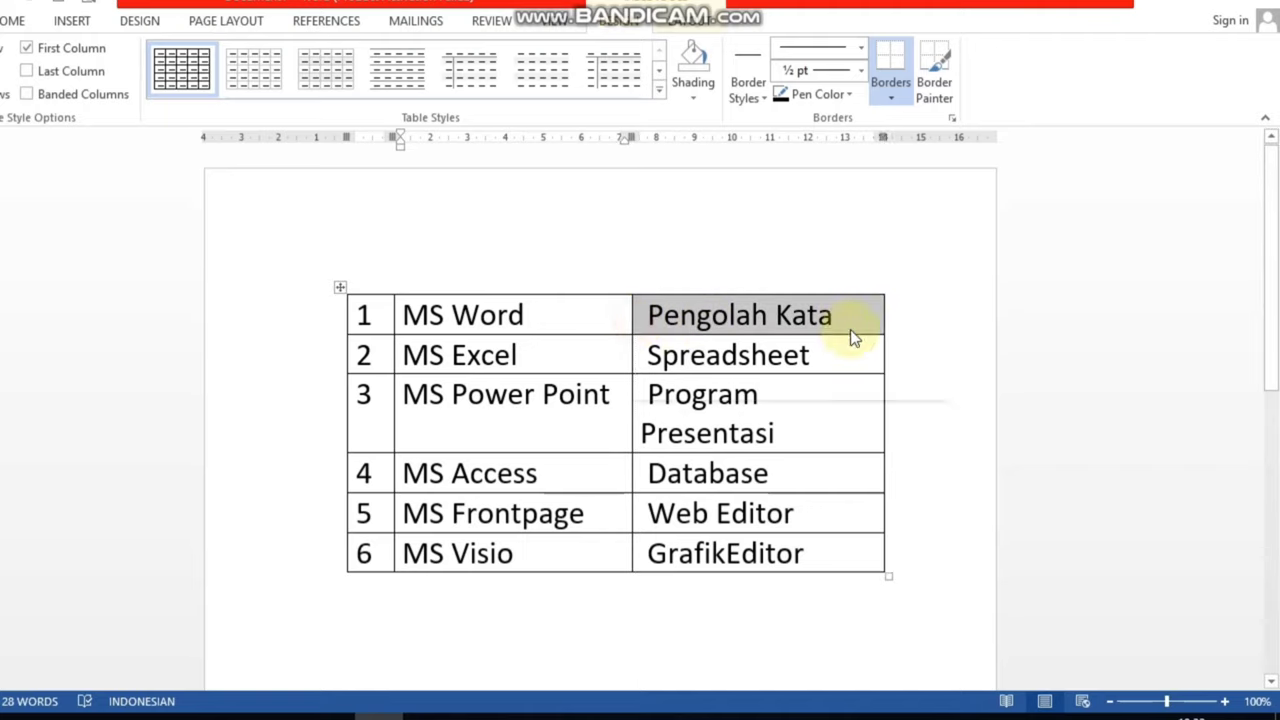
left_click(878, 424)
left_click_drag(885, 423, 918, 423)
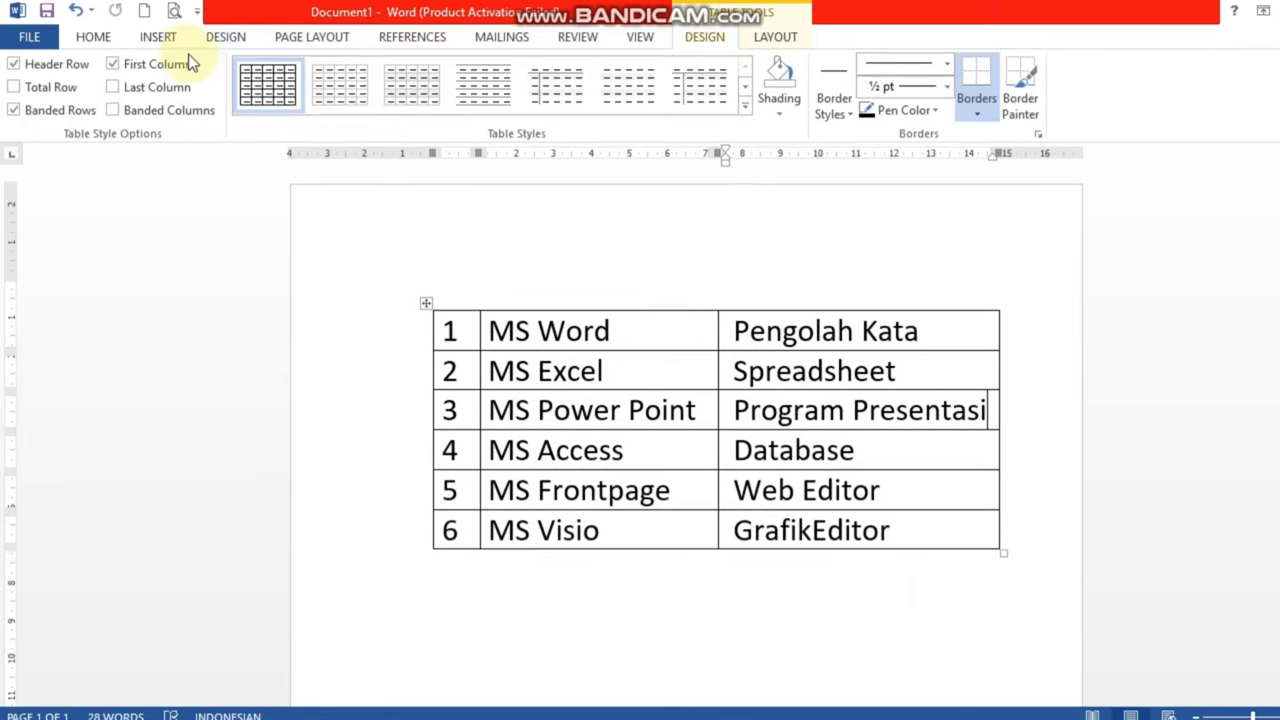
left_click(171, 40)
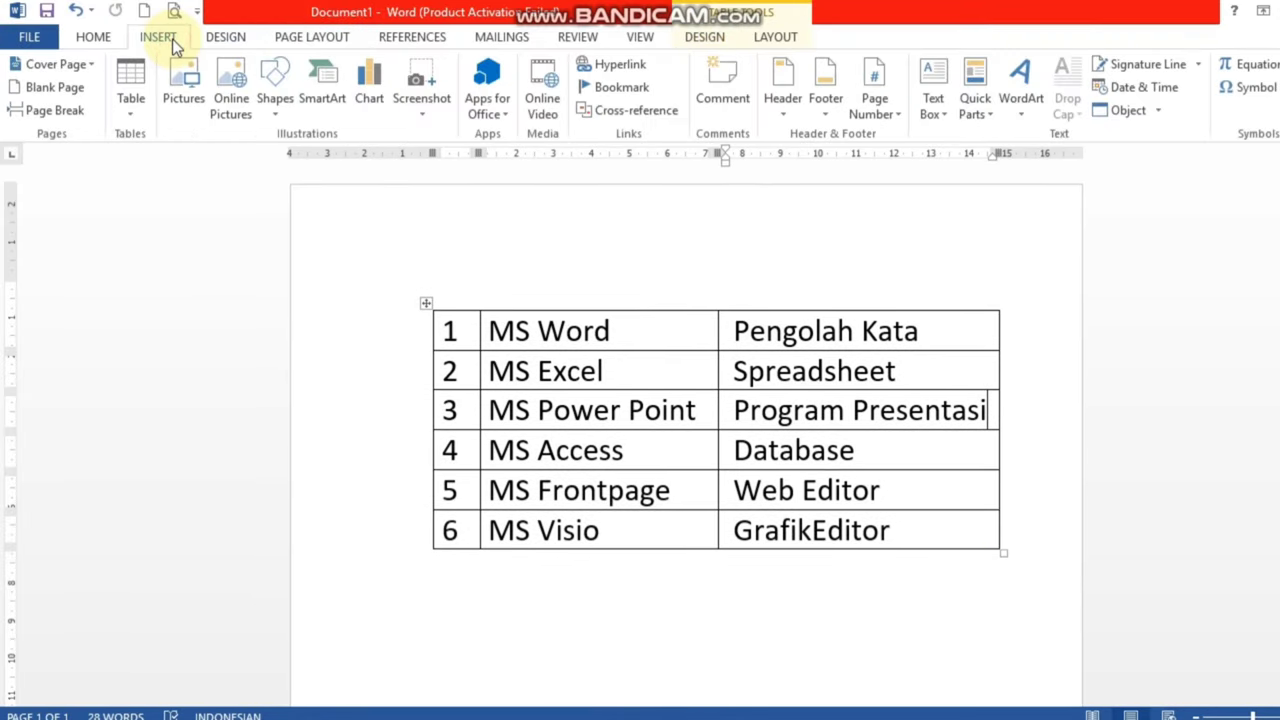
left_click(125, 115)
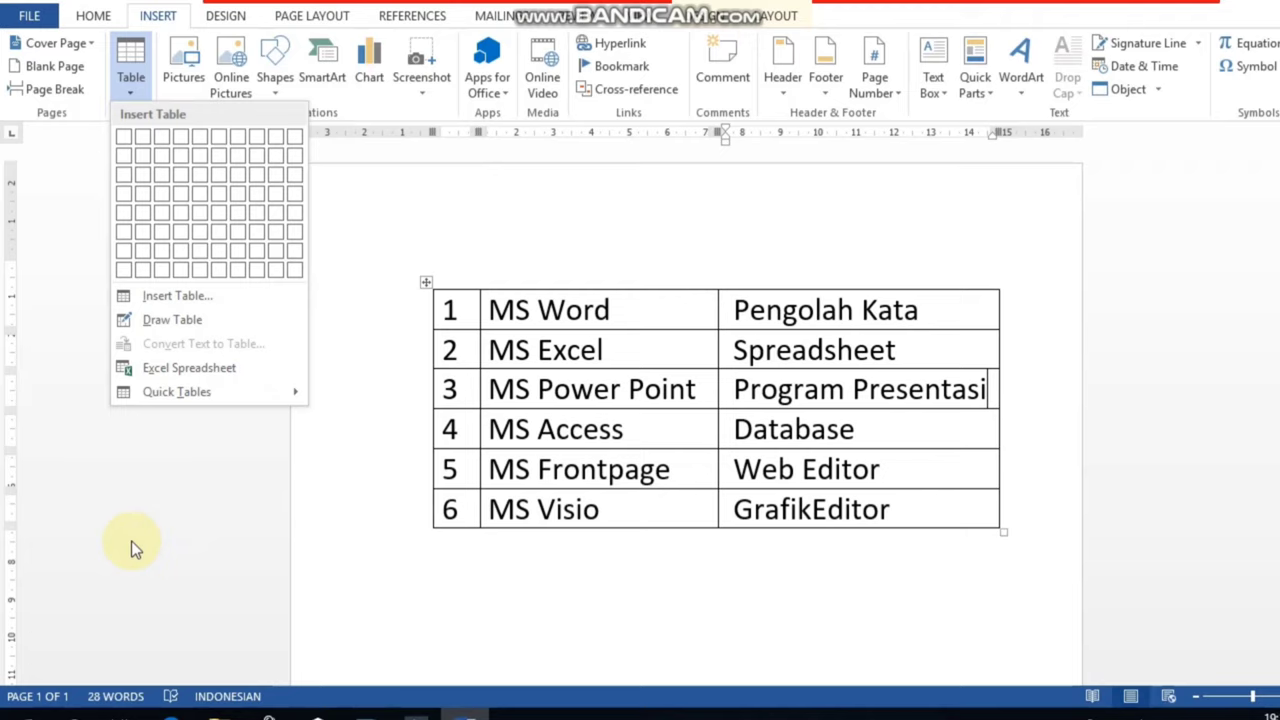
left_click(131, 541)
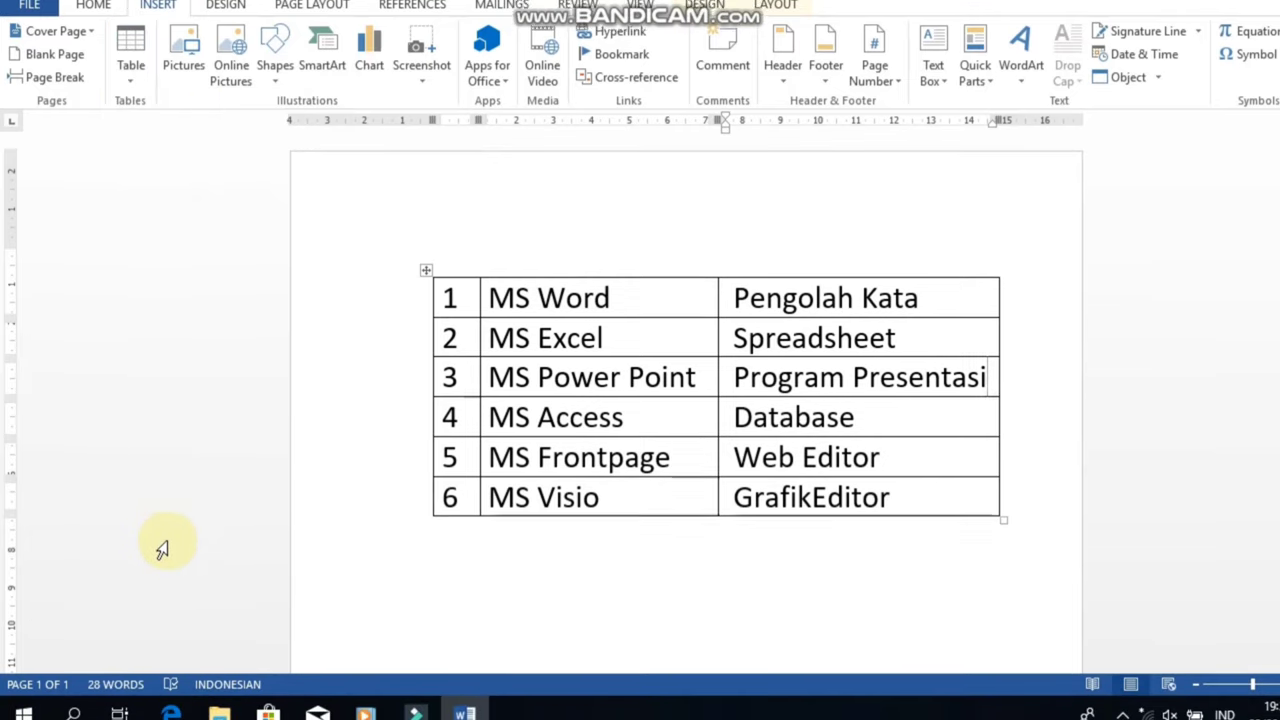
Place the insertion point centred in the blank area below the table.
left_click(460, 292)
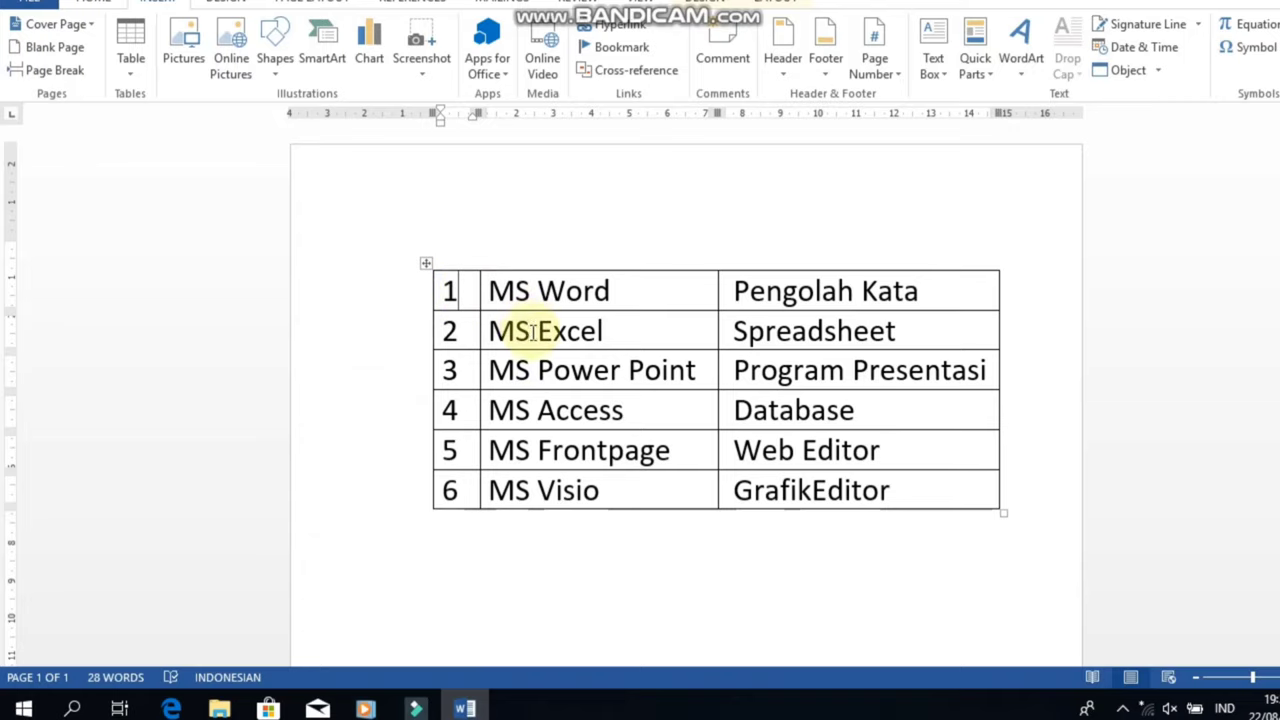
scroll(541, 343, "down", 2)
scroll(514, 357, "down", 2)
scroll(543, 346, "down", 2)
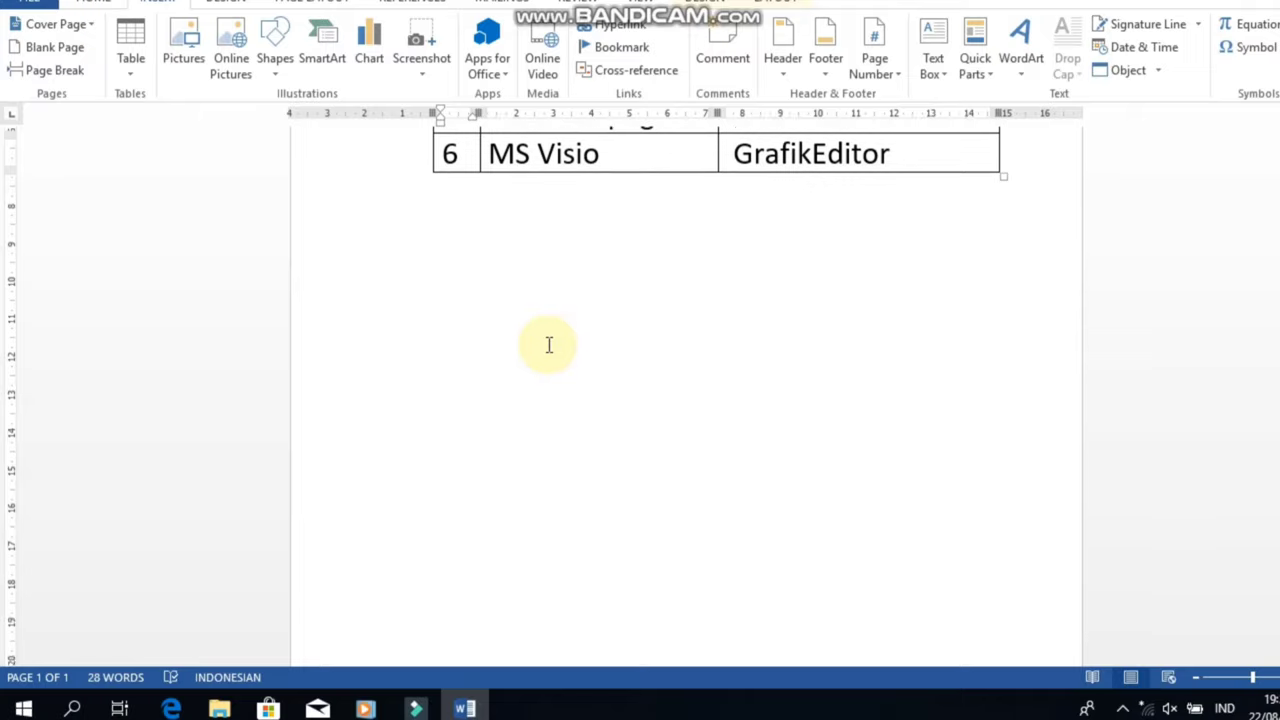
scroll(549, 346, "down", 1)
scroll(580, 299, "up", 2)
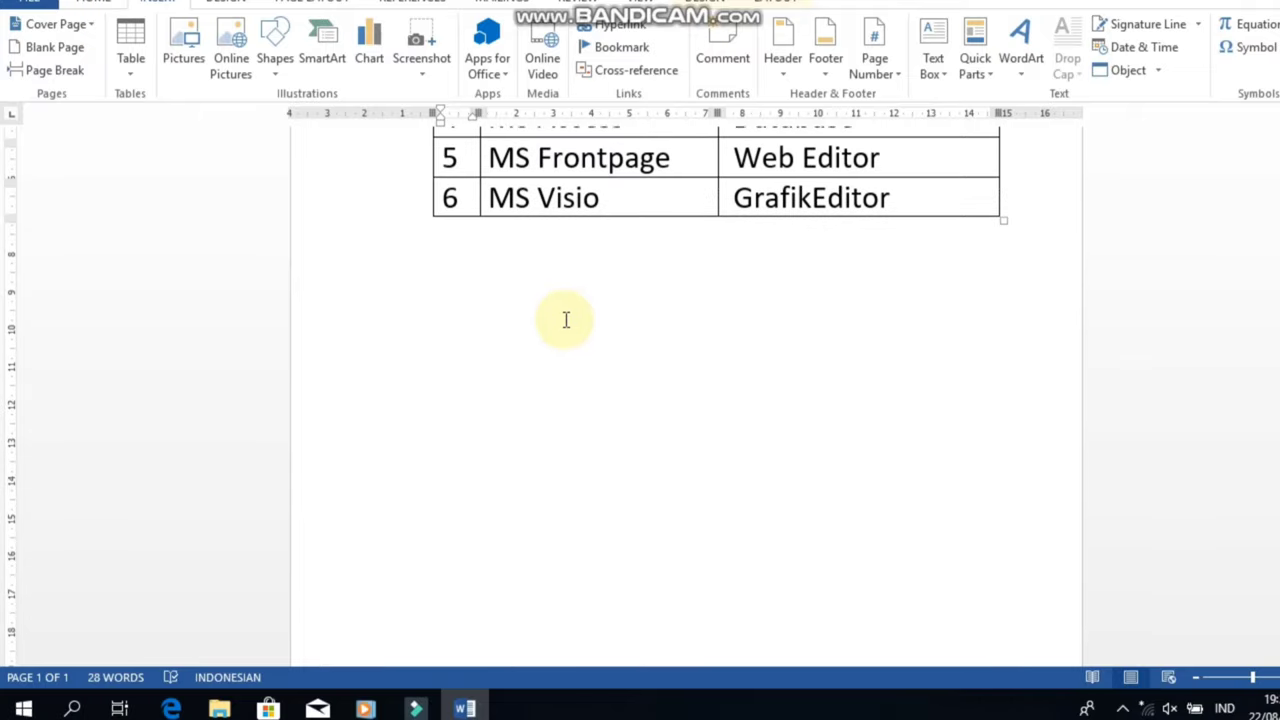
double_click(680, 408)
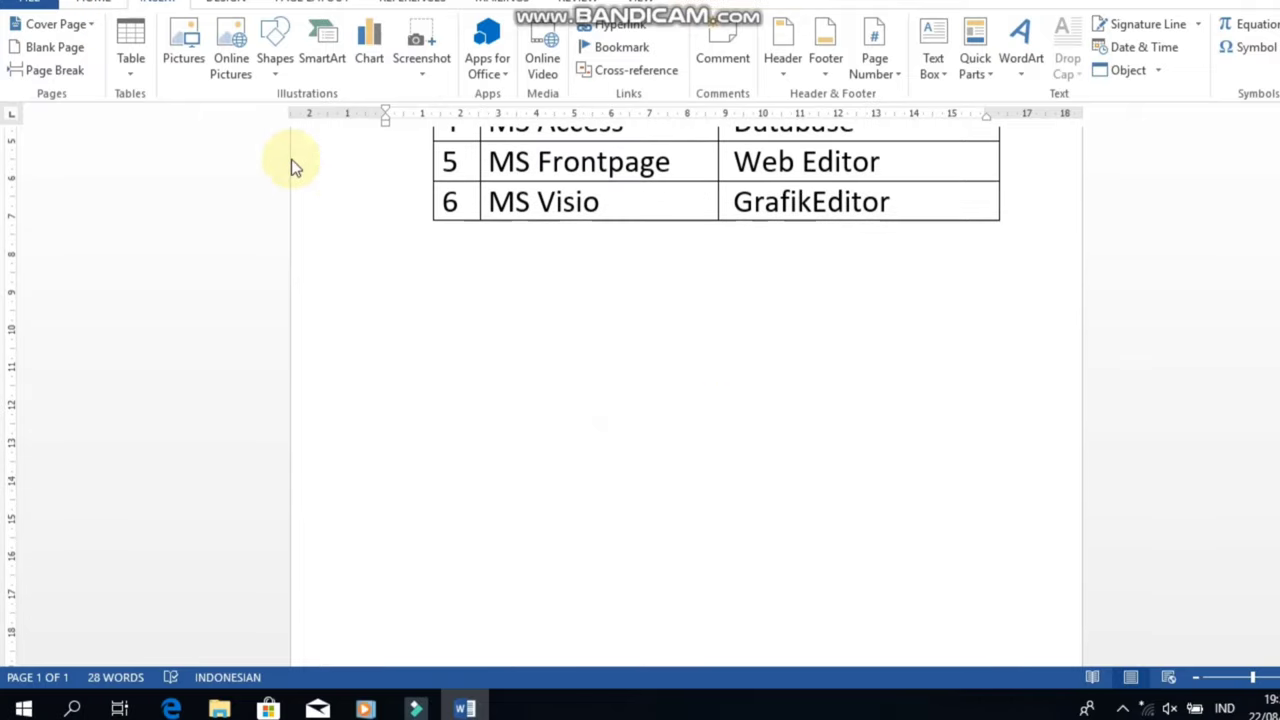
Set the font size to 28 and type 'Jangan Lupa LIKE & SUBSCRIBE'.
left_click(96, 37)
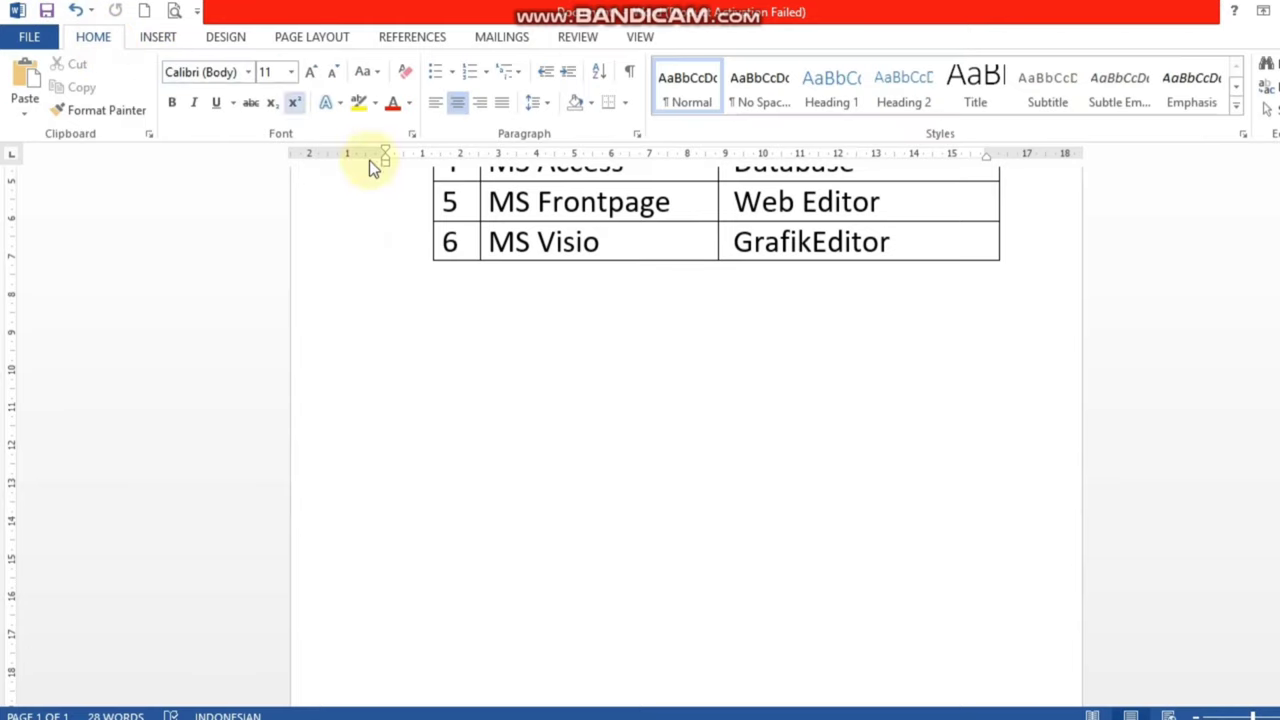
left_click(291, 73)
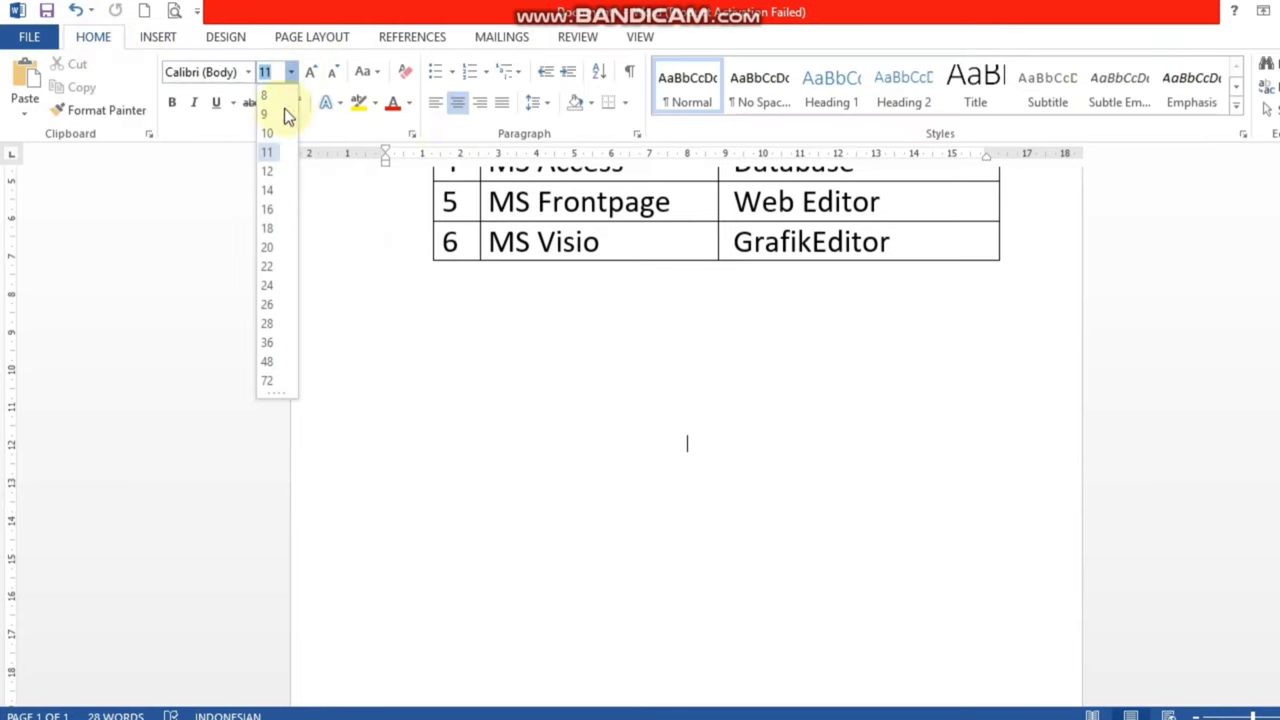
left_click(270, 211)
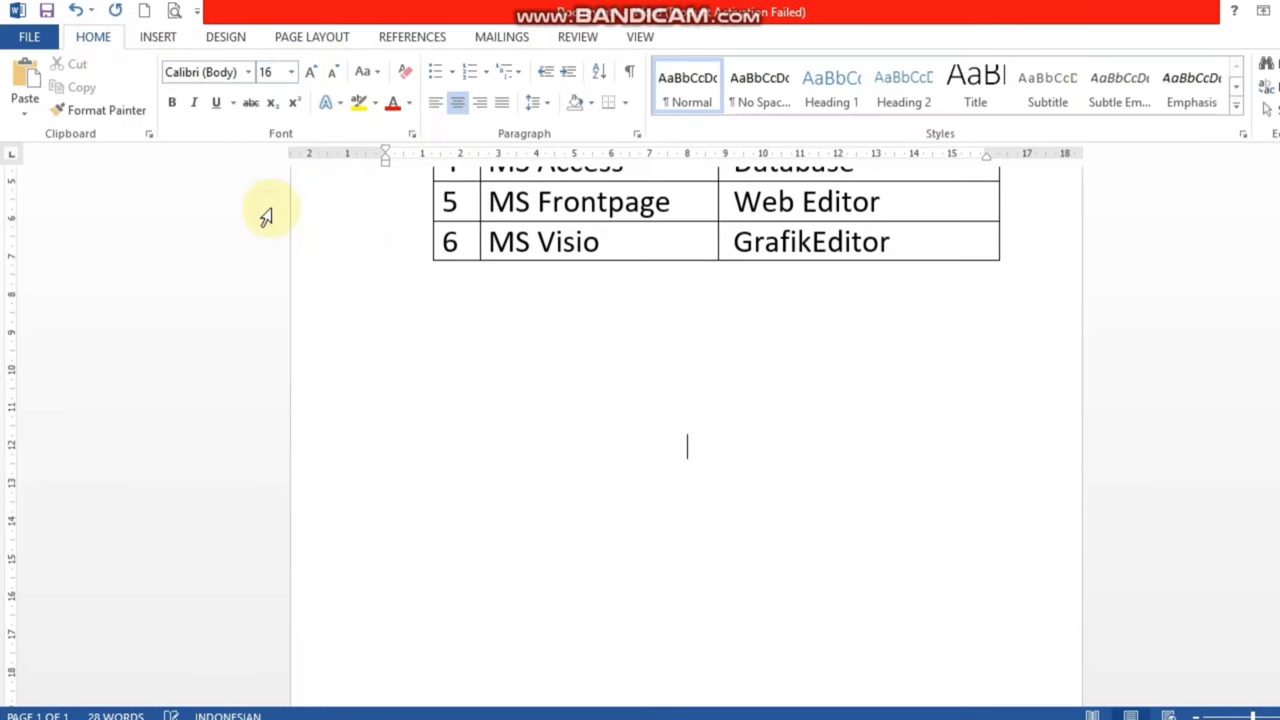
left_click(289, 73)
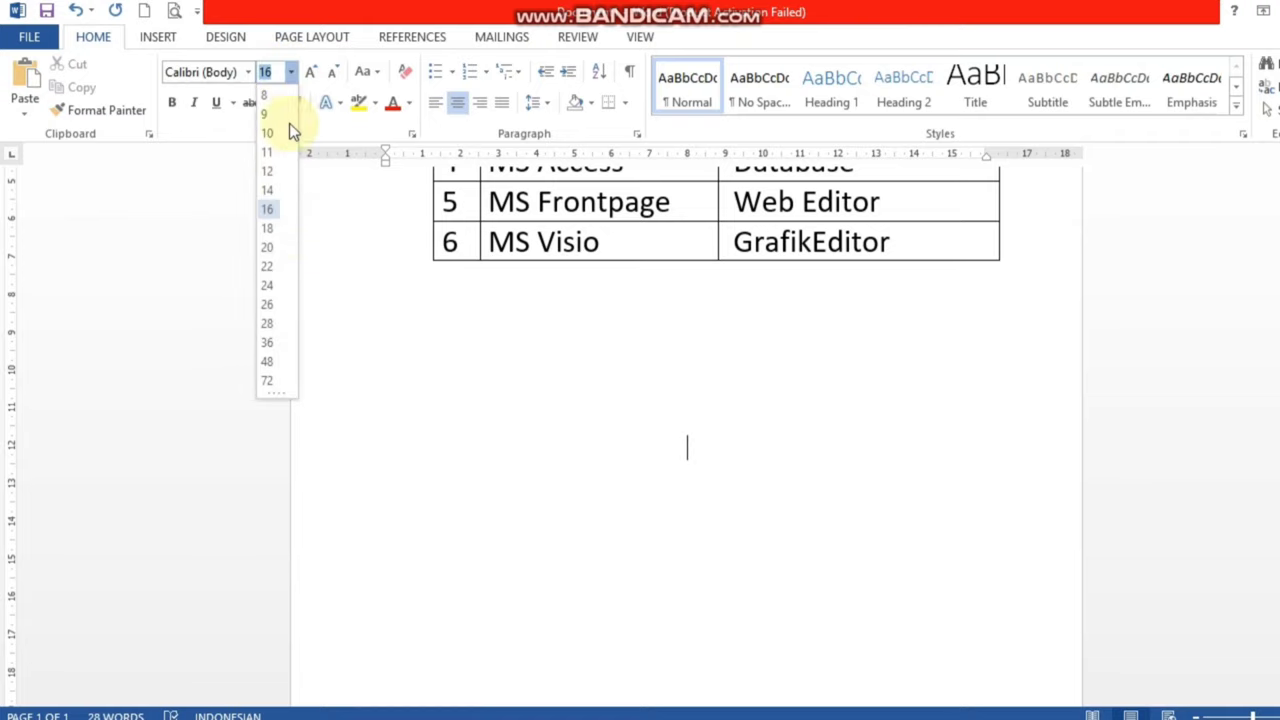
left_click(272, 322)
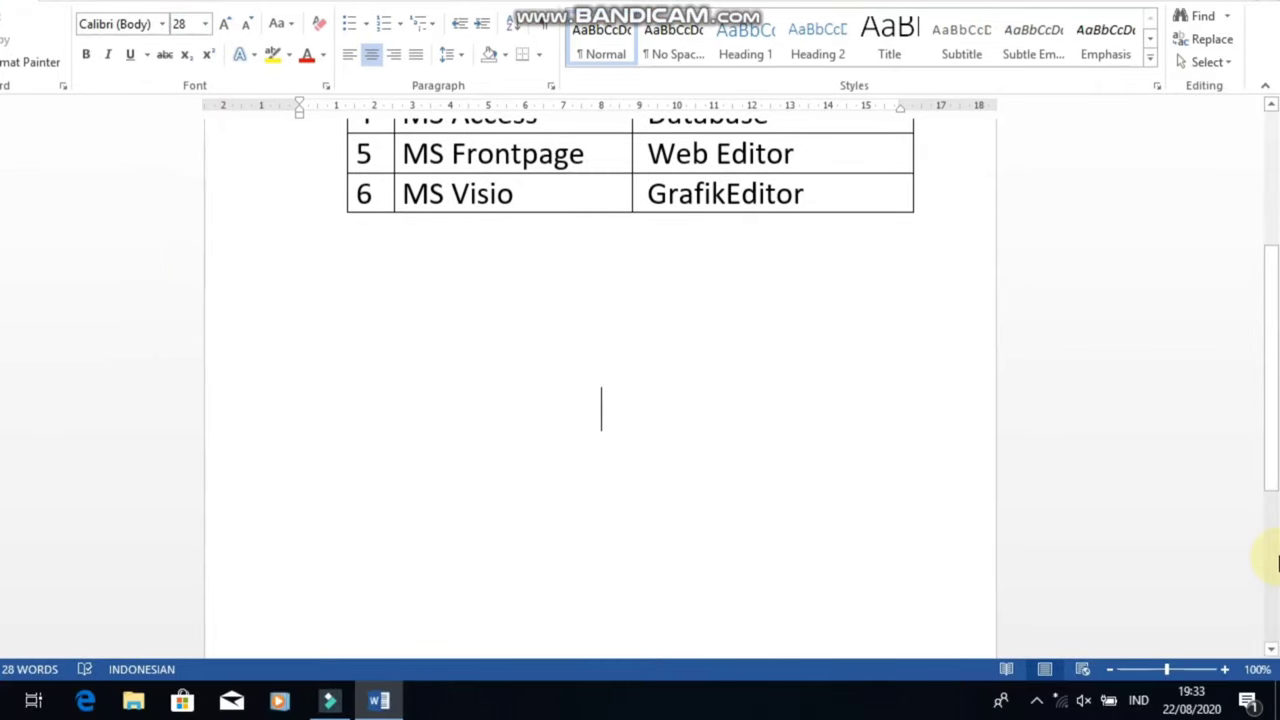
type("J")
type("angan ")
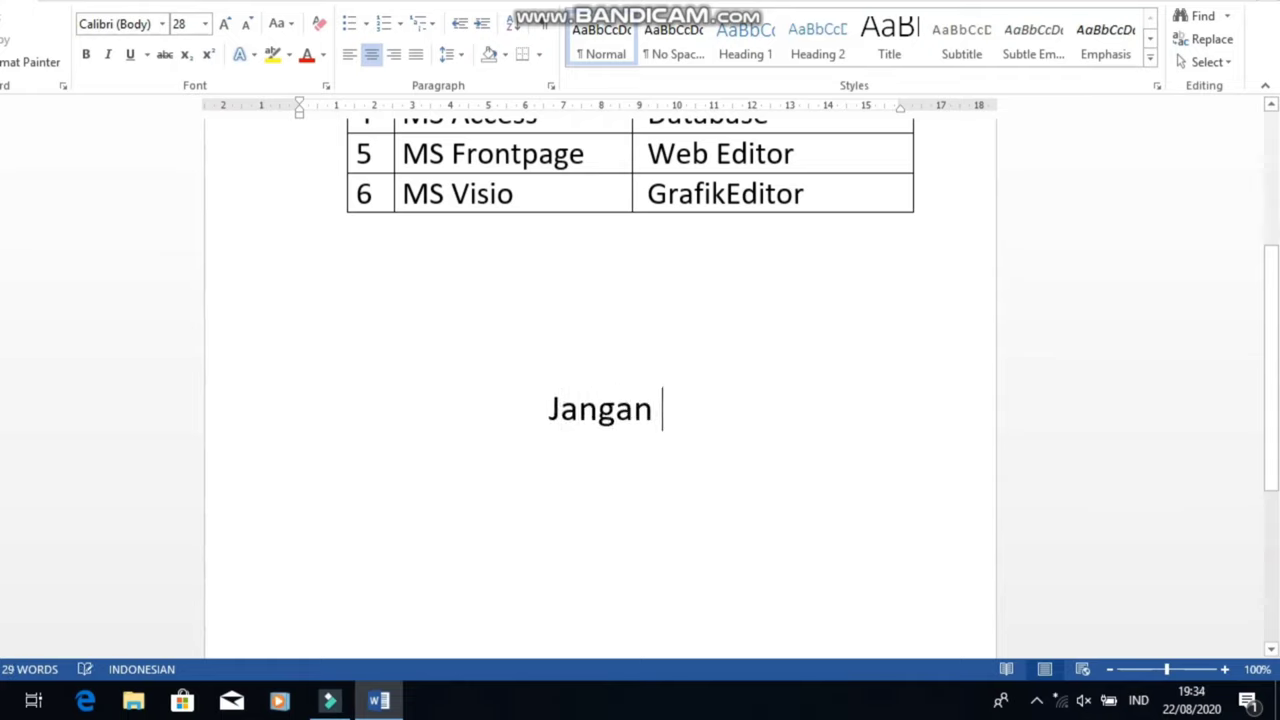
type("Lupa L")
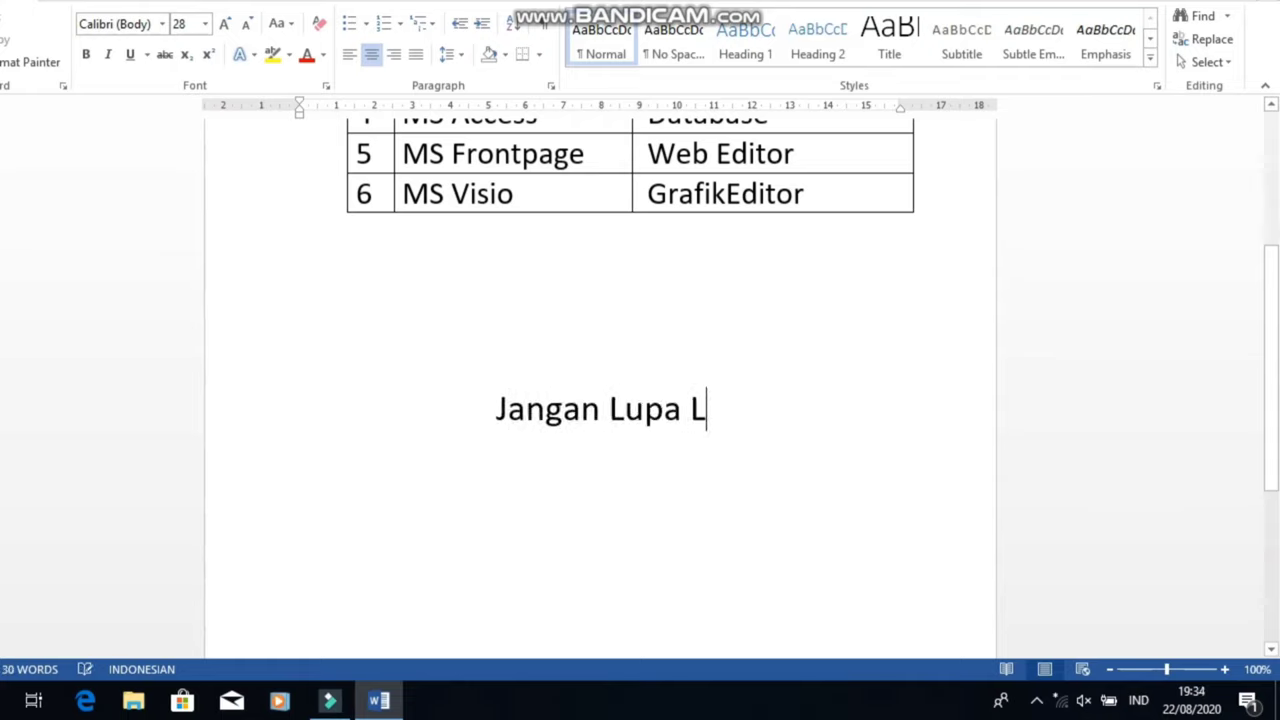
type("IKE ")
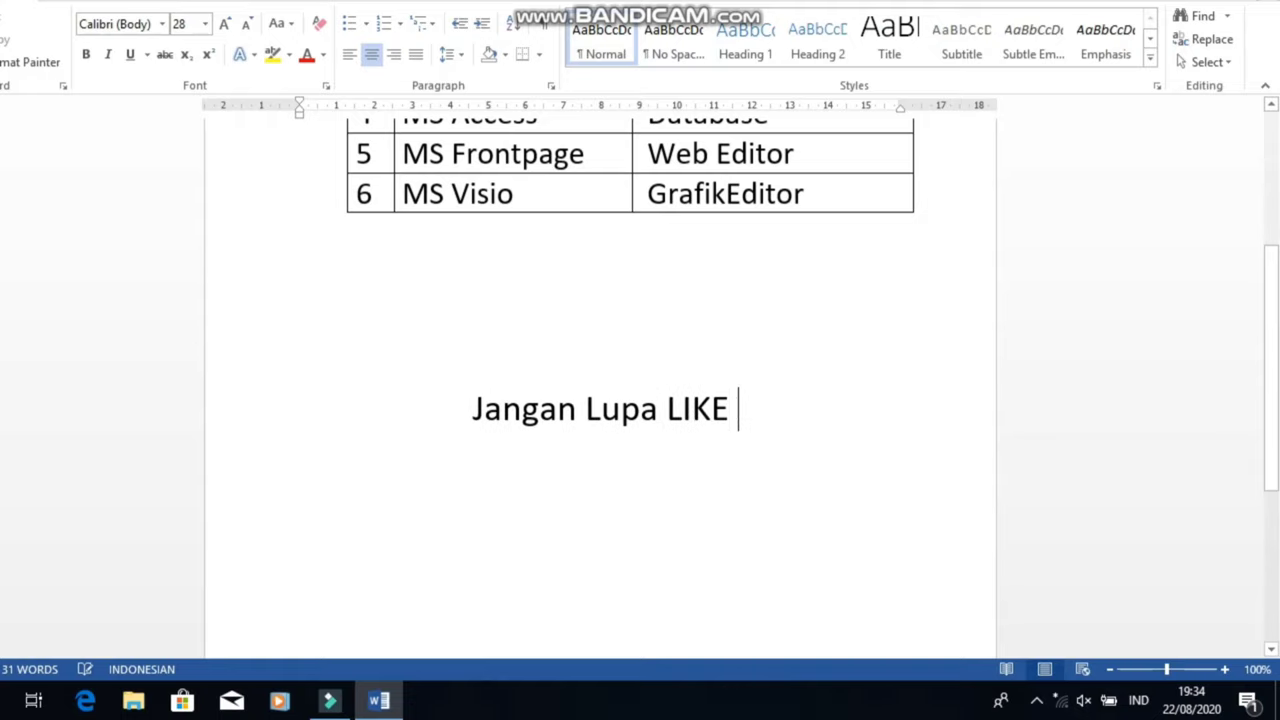
type("& ")
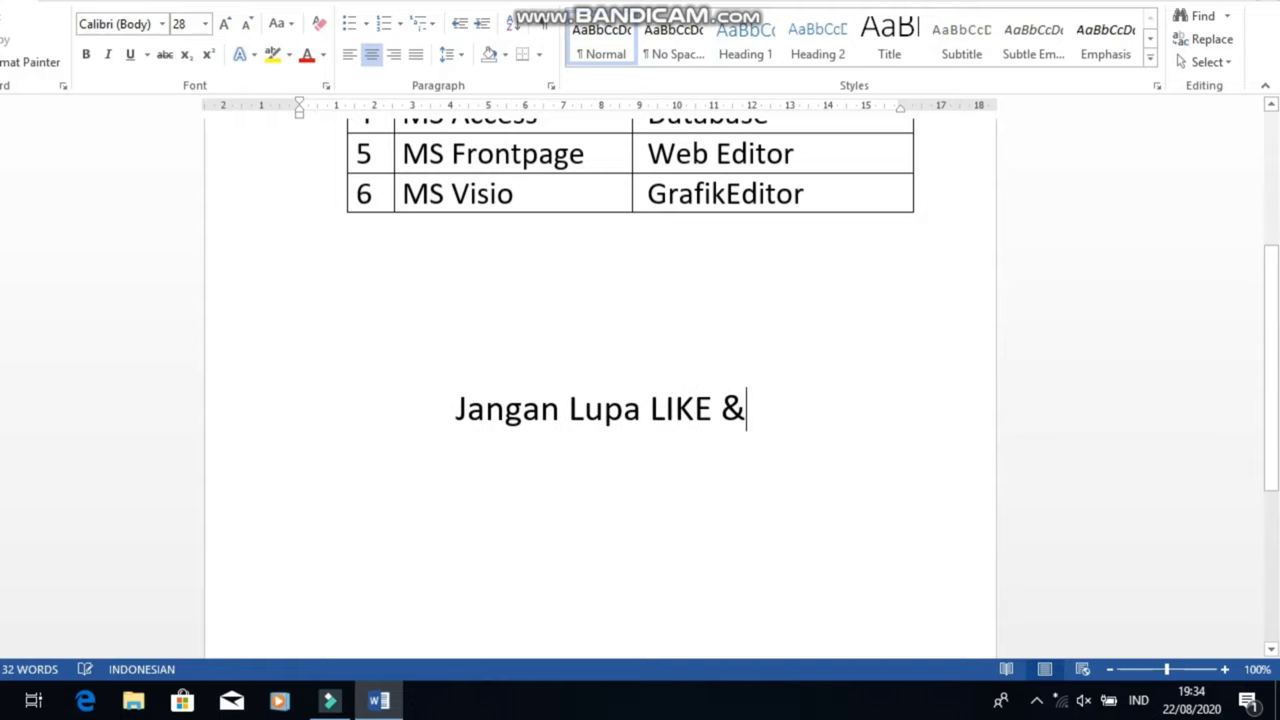
type("SUB")
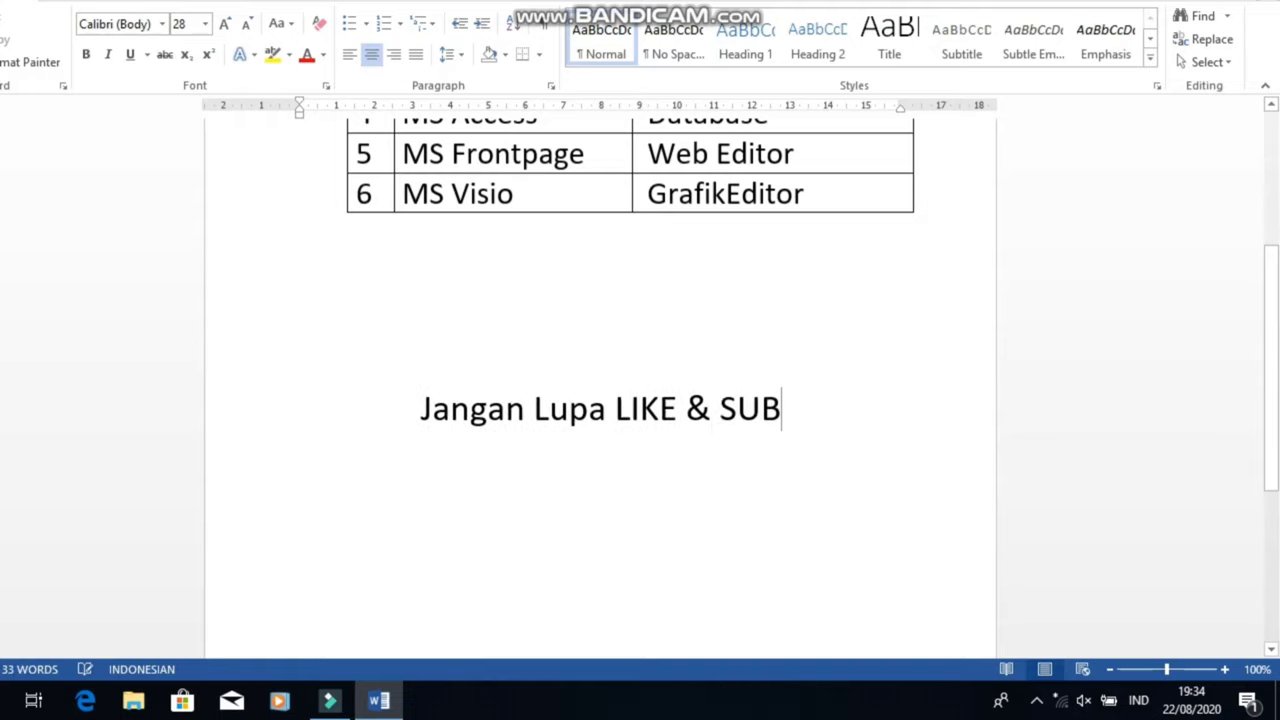
type("SCRI")
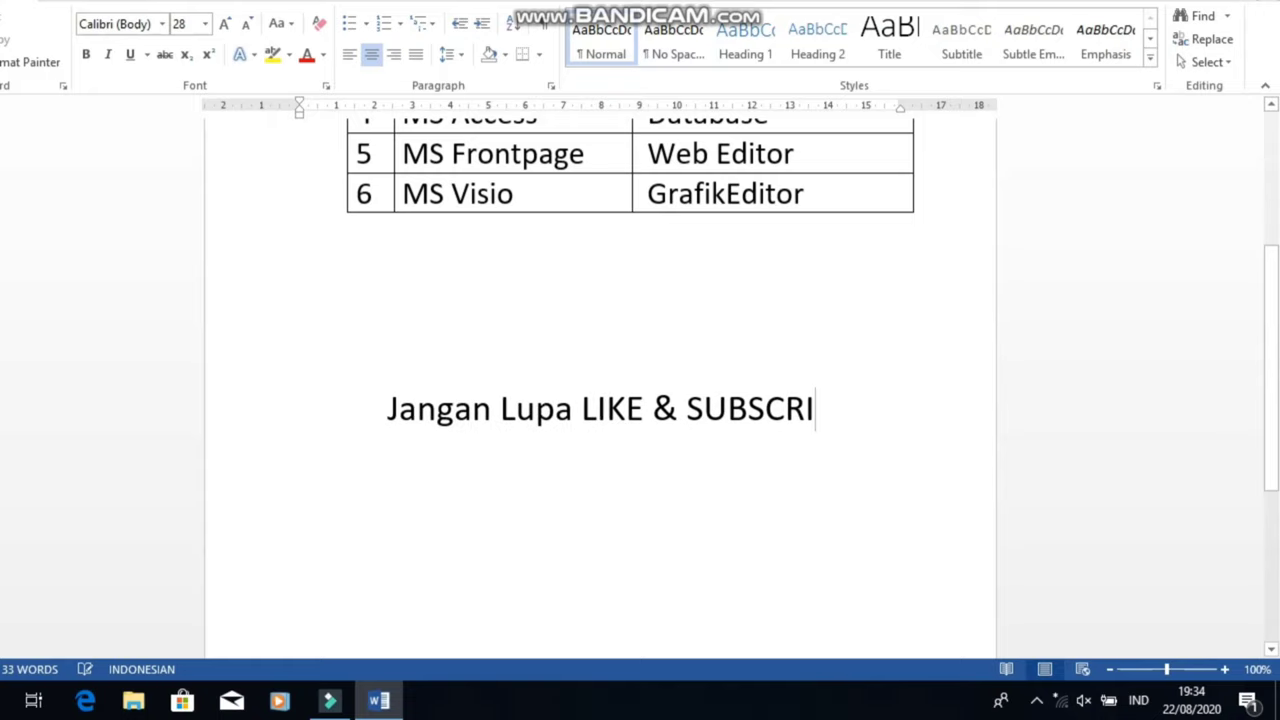
type("BE")
Add an italic 'TerimaKasih' line beneath the closing message.
key("Return")
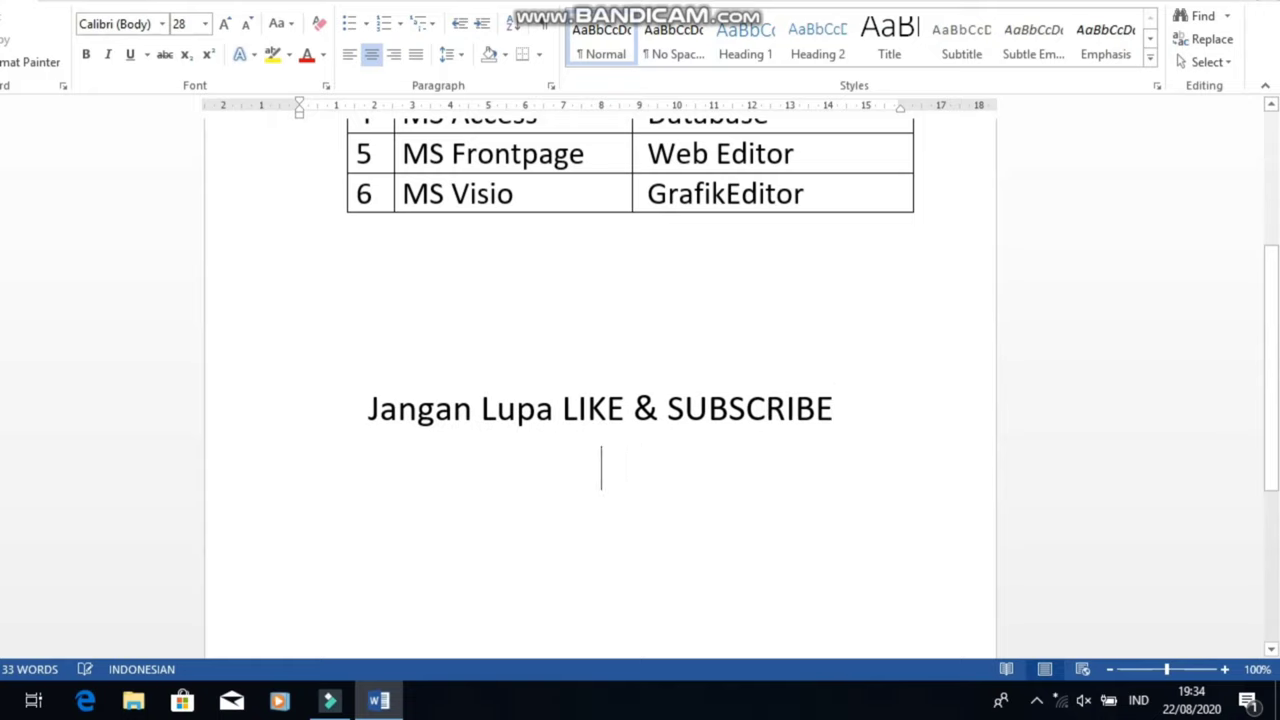
key("ctrl+i")
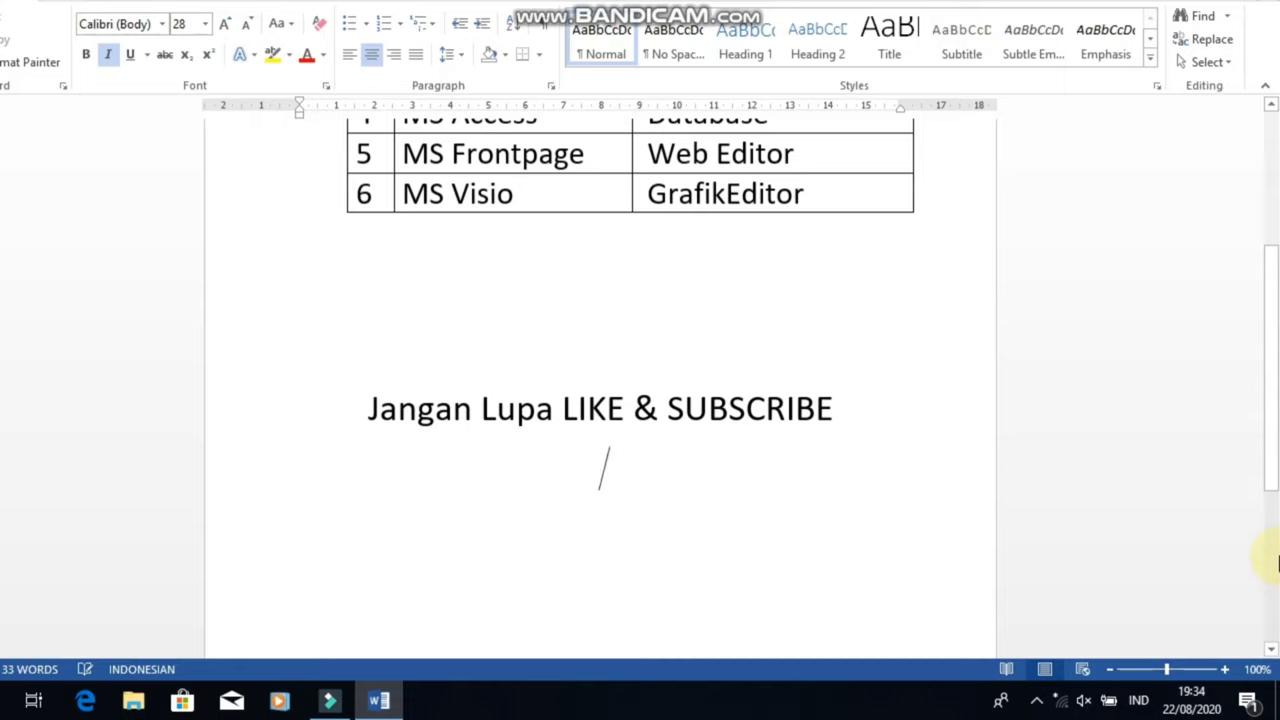
type("Teri")
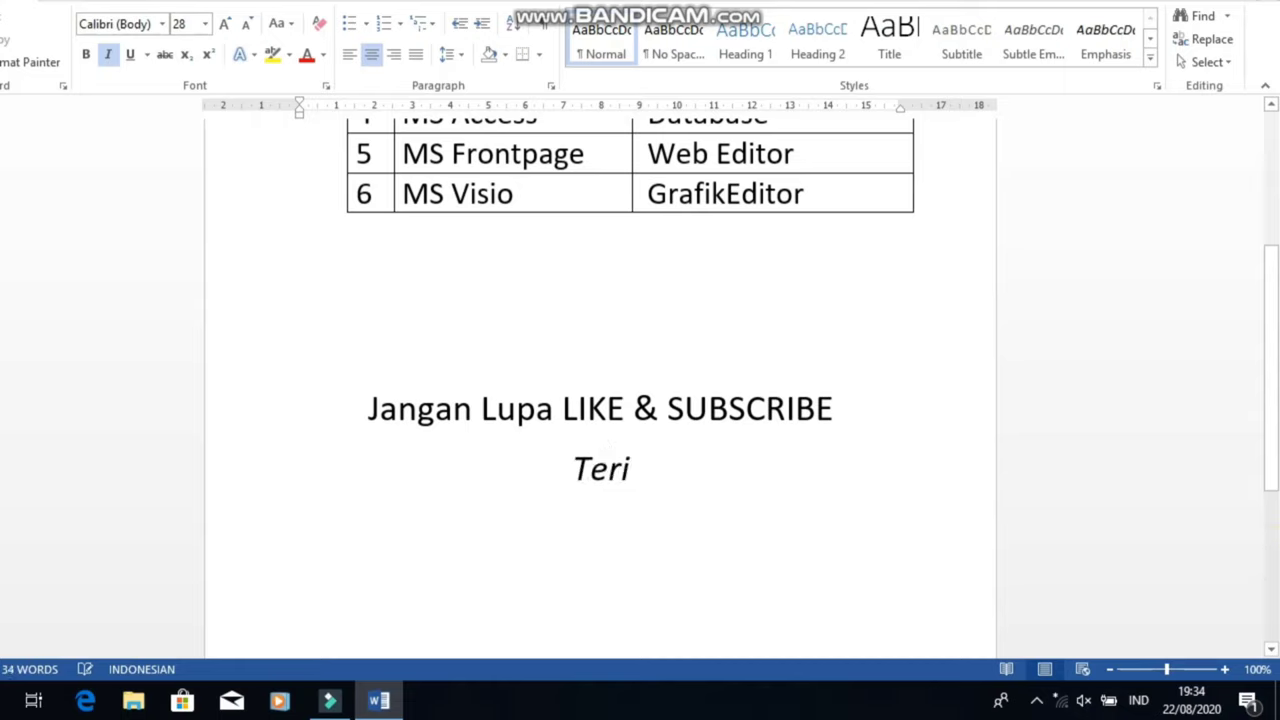
type("maK")
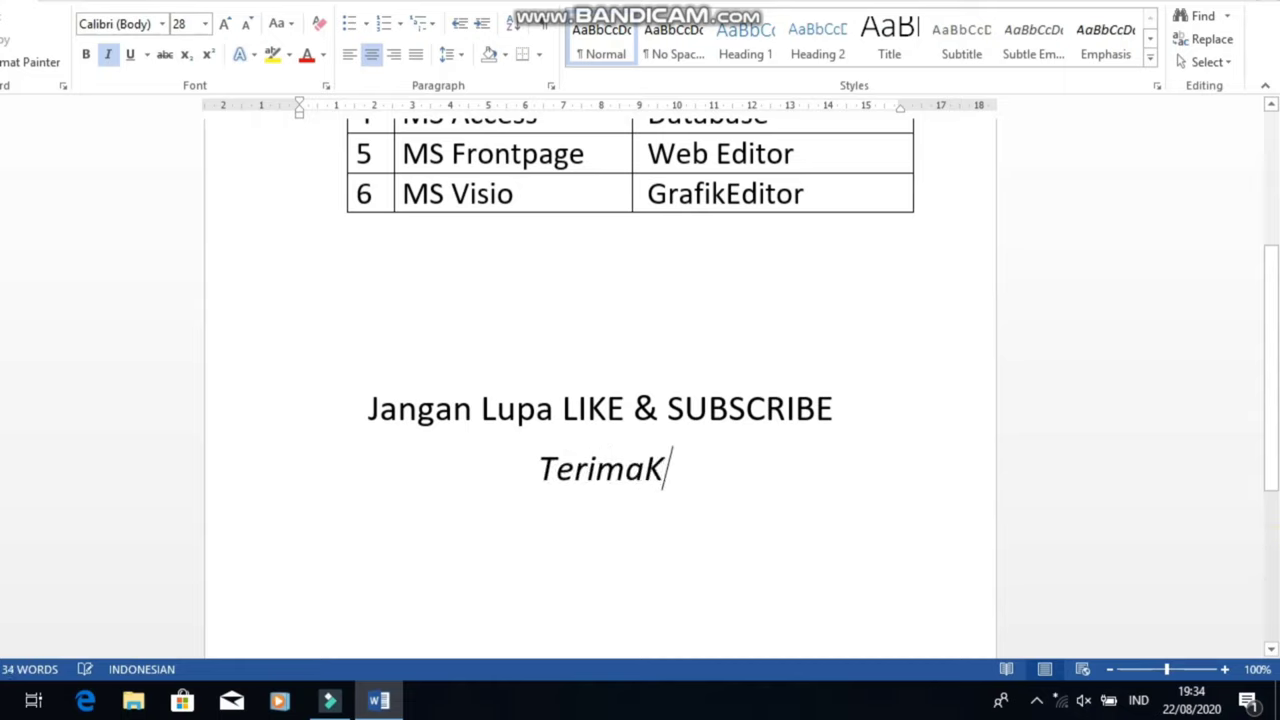
type("asih")
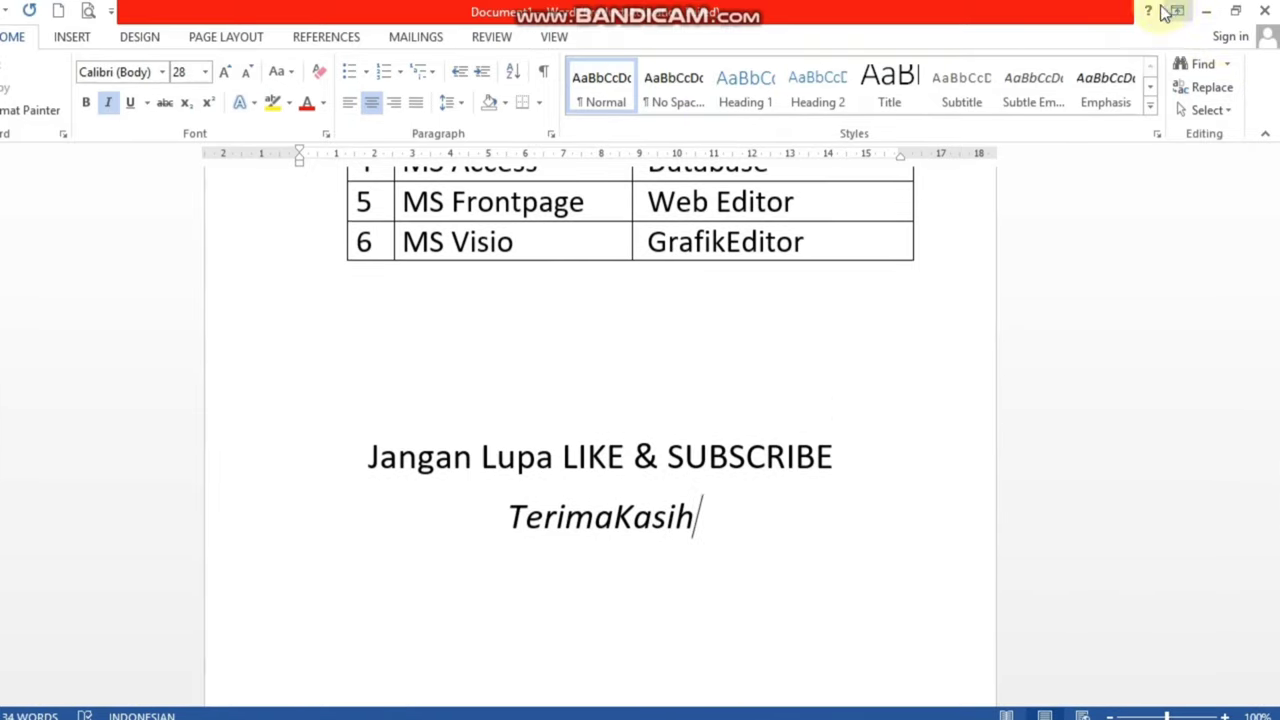
Open the Save As dialog on the Documents folder.
left_click(51, 45)
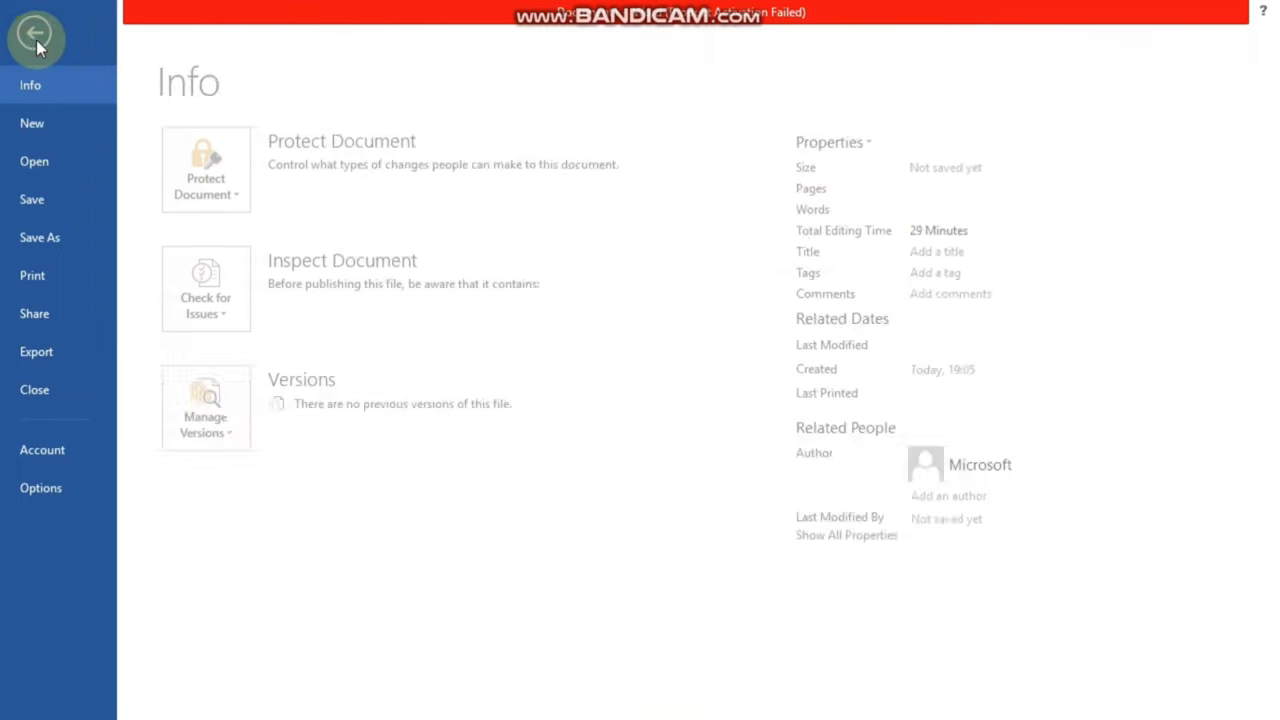
left_click(45, 201)
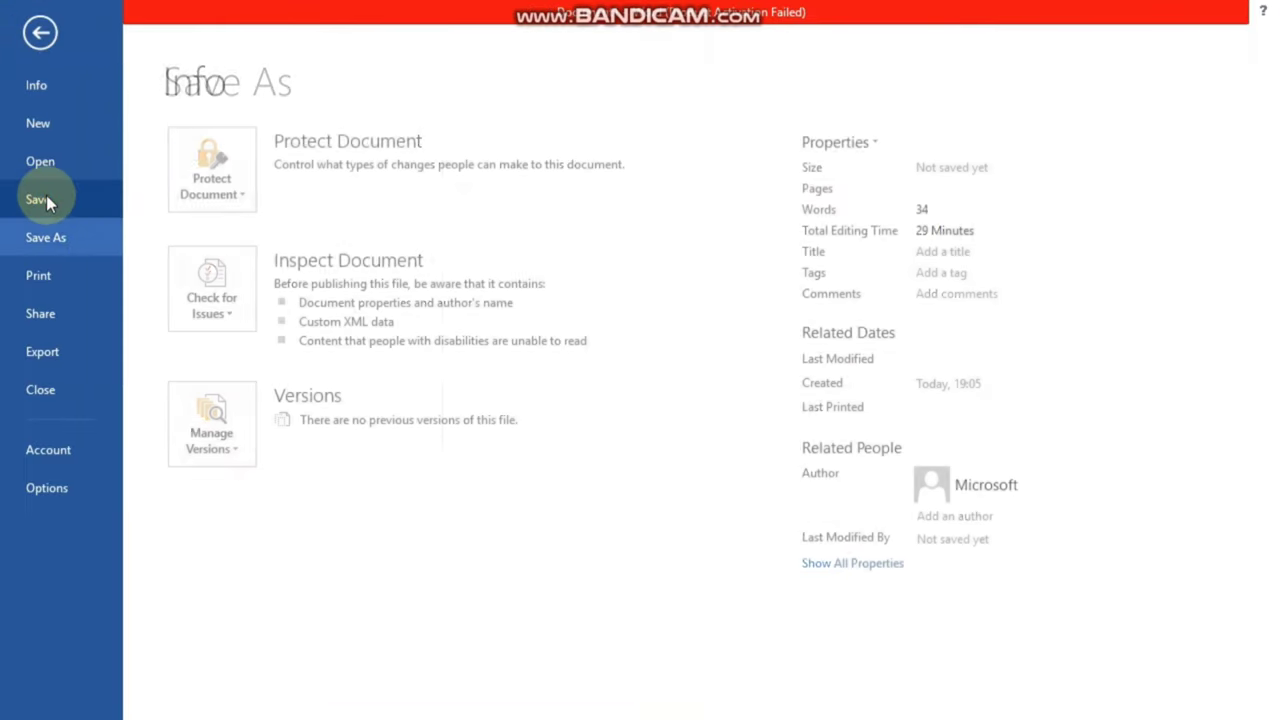
left_click(541, 487)
type("Menguba")
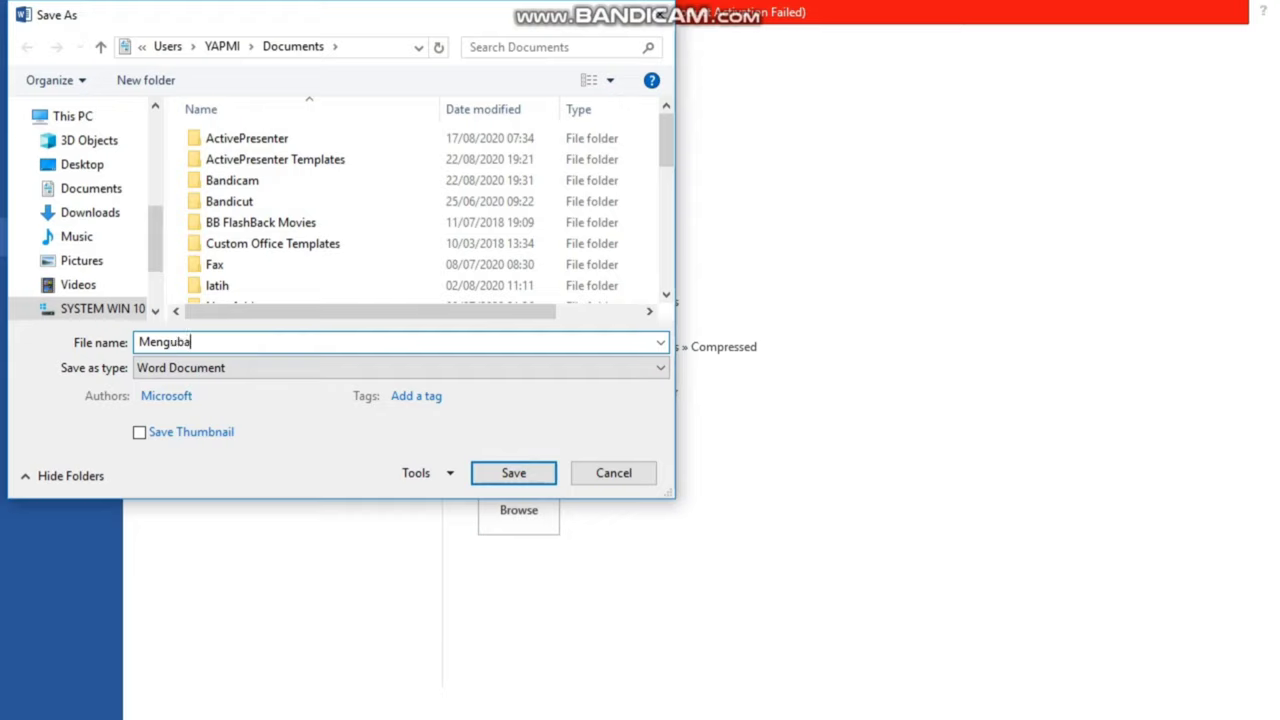
Name the file 'Mengubah Teks Menjadi Tabel' and create a new folder in Documents.
type("h")
type(" Teks Menjadi Tabel")
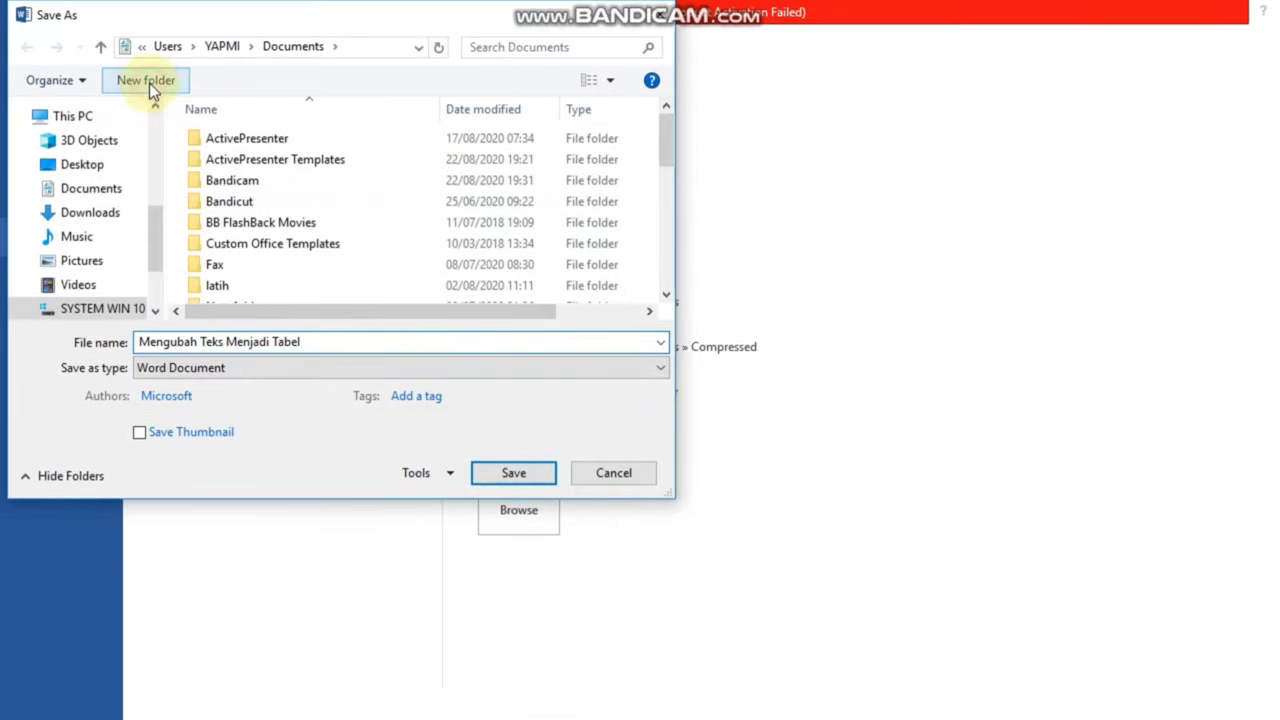
left_click(149, 83)
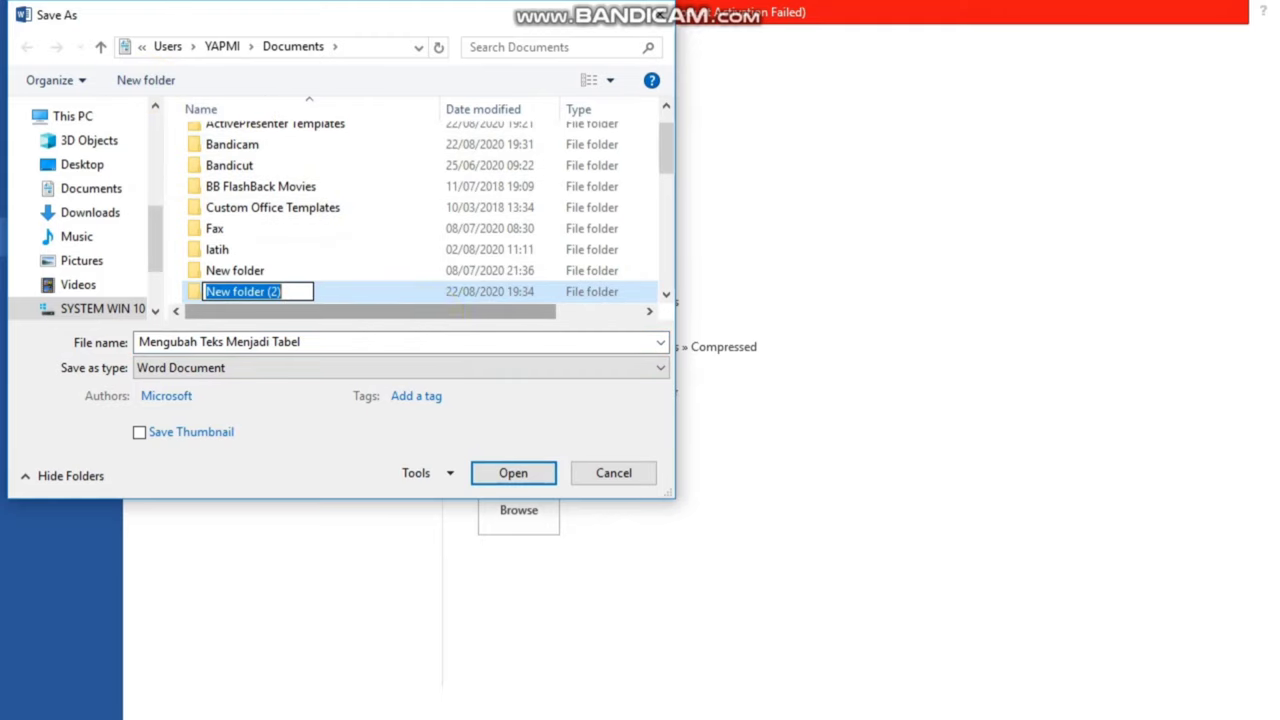
Name the new folder 'Trik Tabel MS WORD' and save the document inside it.
type("Trik")
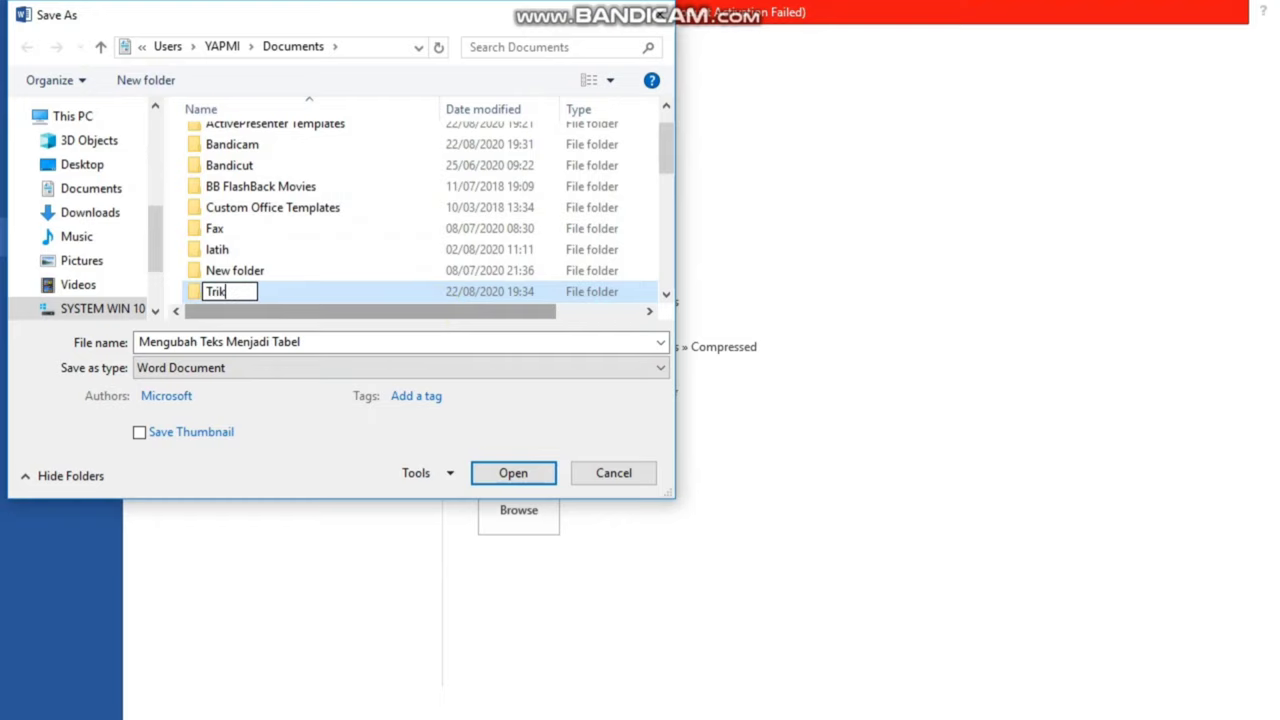
type(" Tabe")
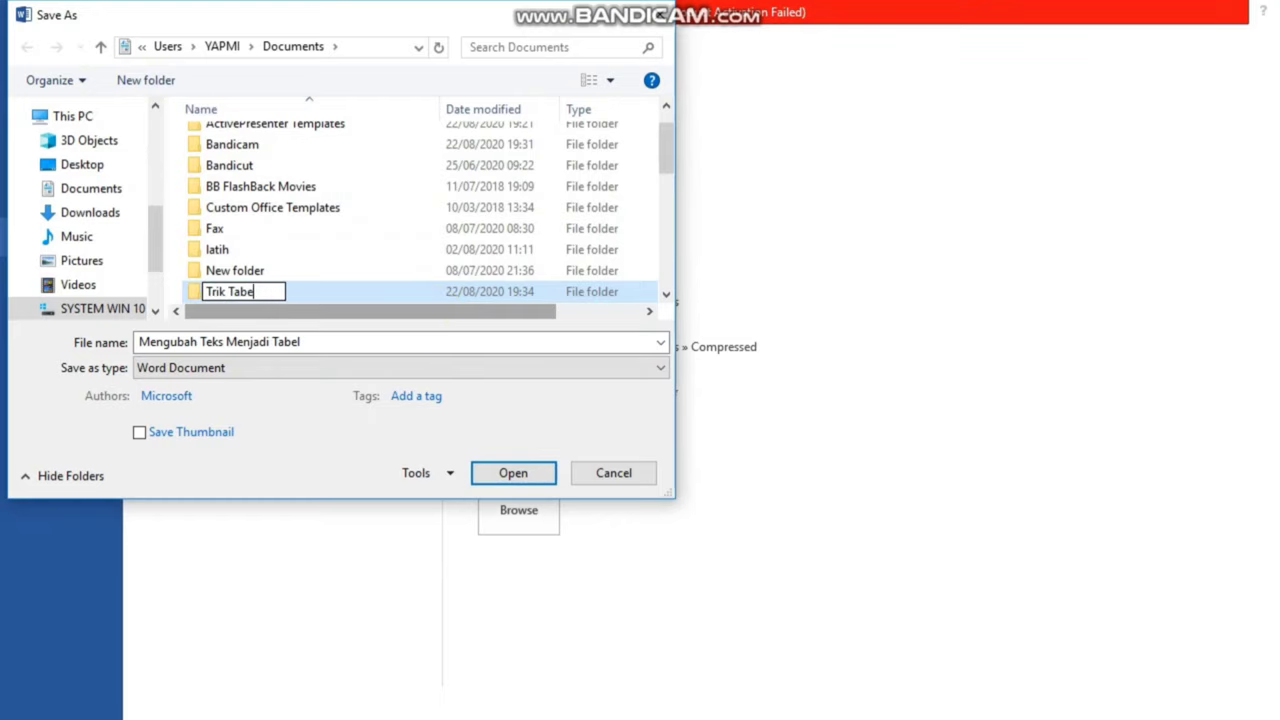
type("l MS ")
type("WOR")
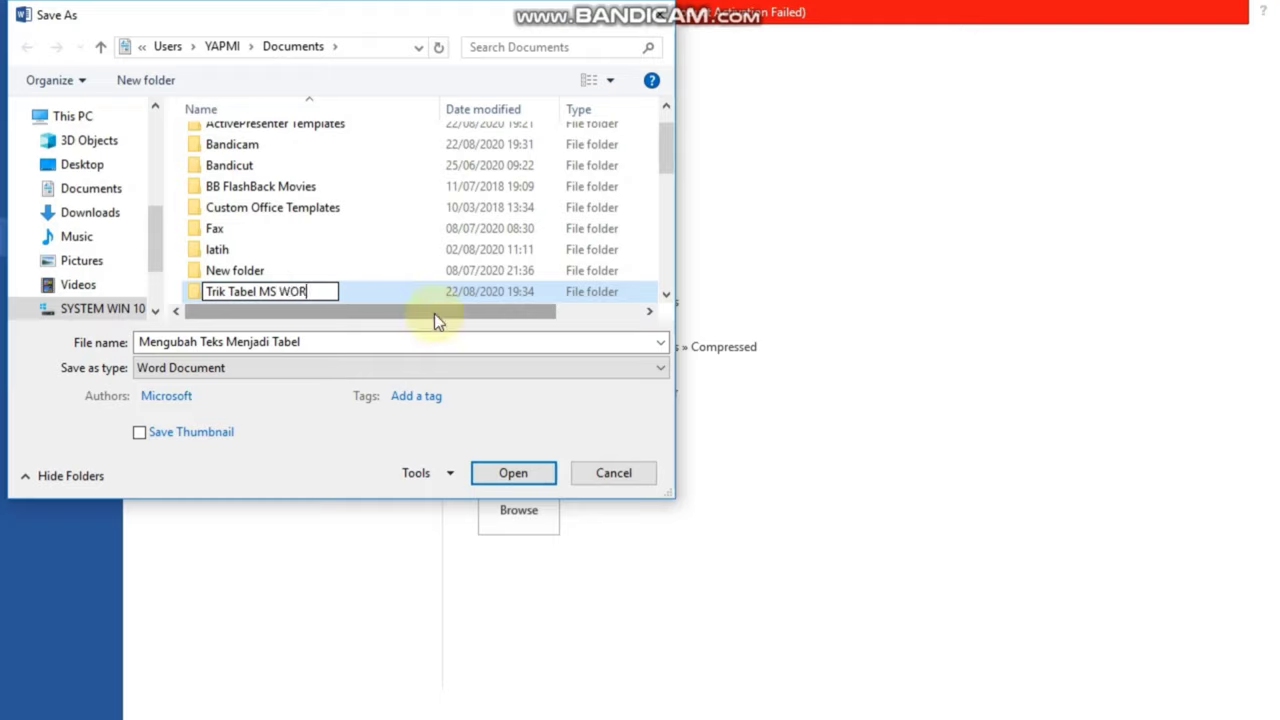
type("D")
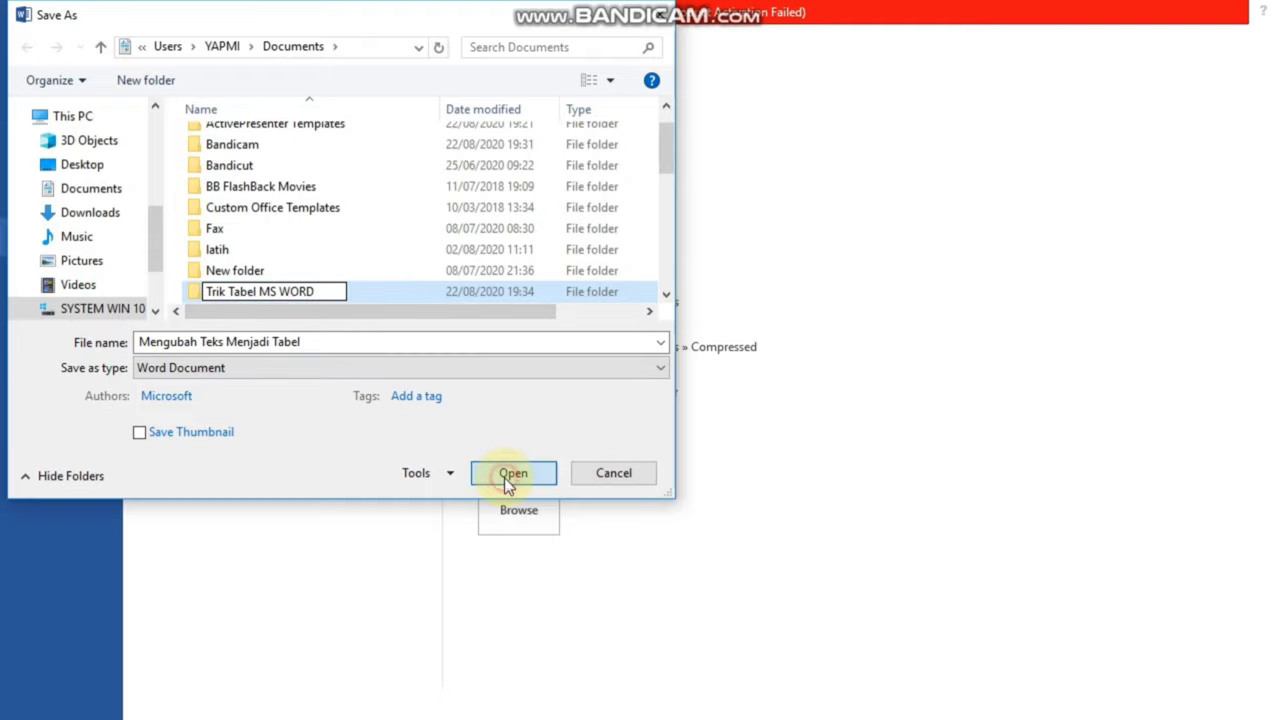
left_click(506, 476)
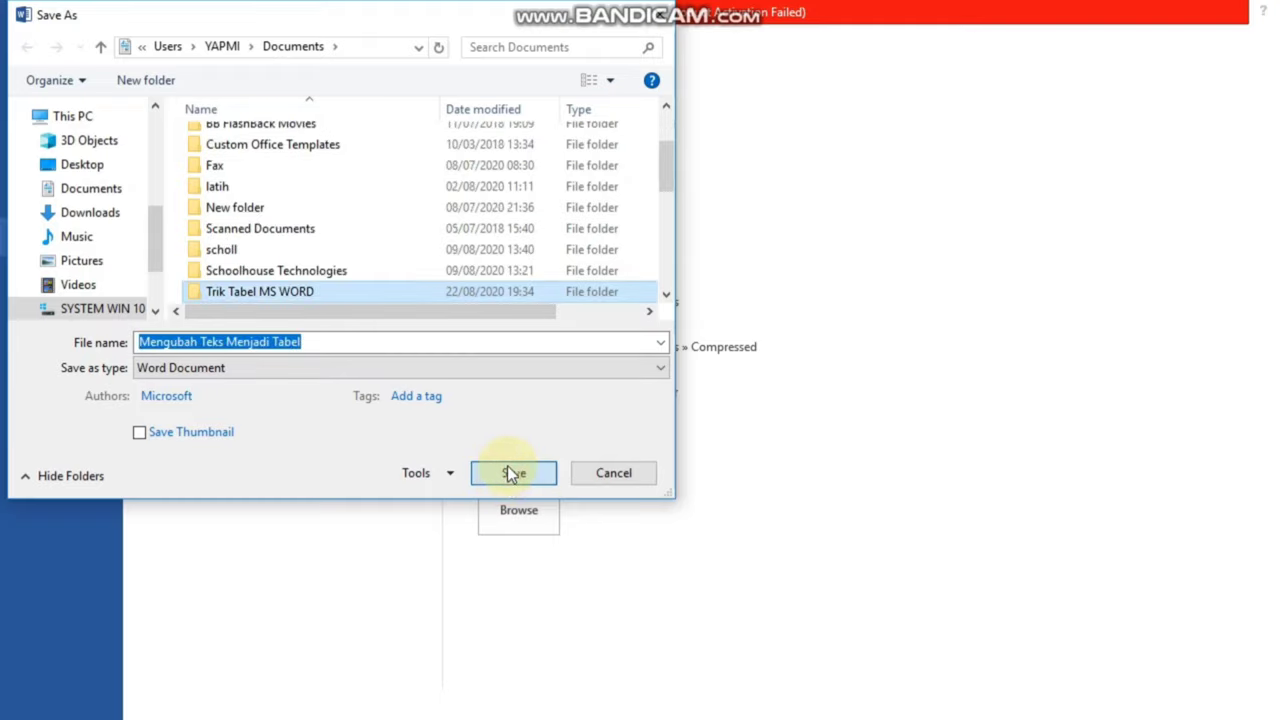
left_click(512, 469)
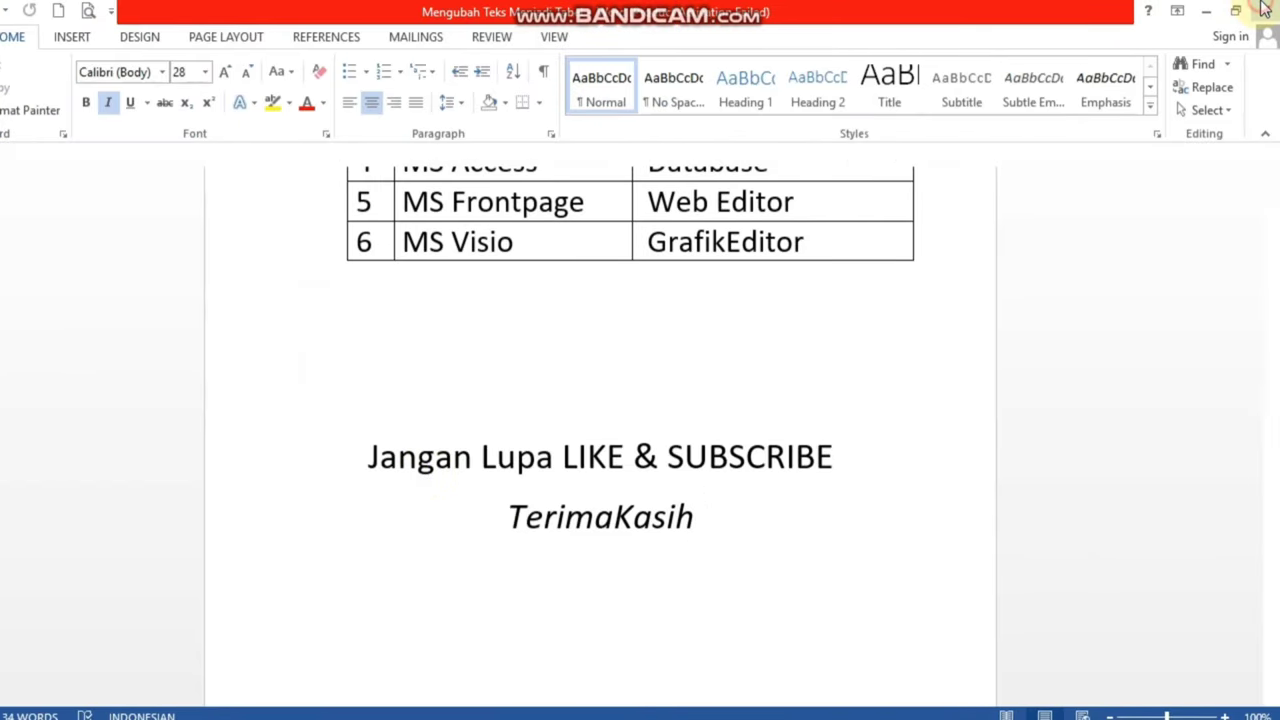
Close Word and launch the Bandicam recorder from the hidden tray icons.
left_click(1264, 8)
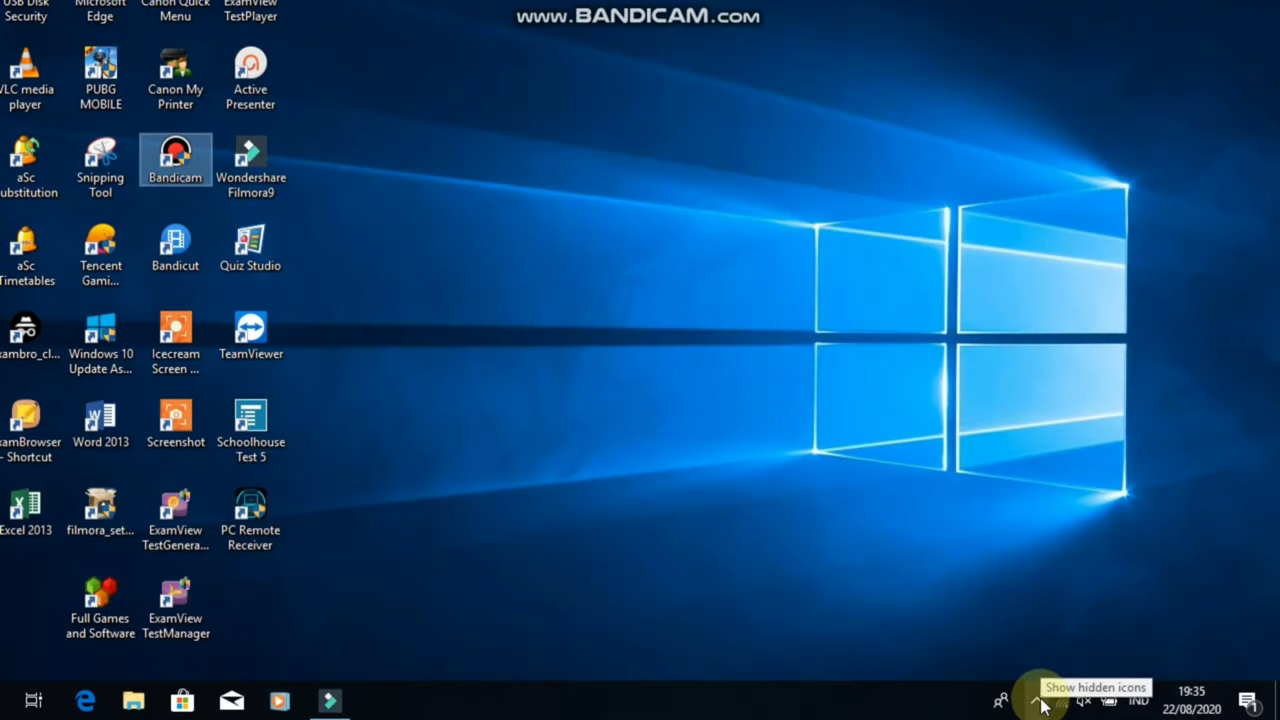
left_click(1039, 701)
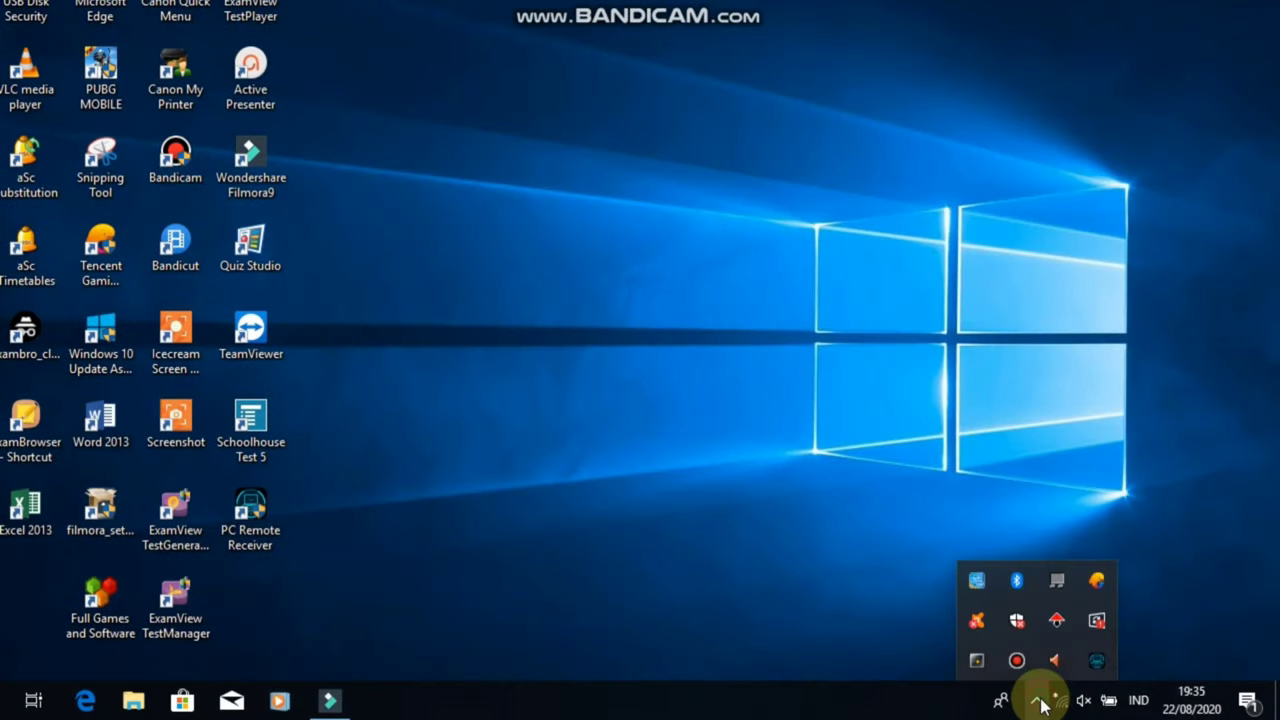
left_click(1016, 660)
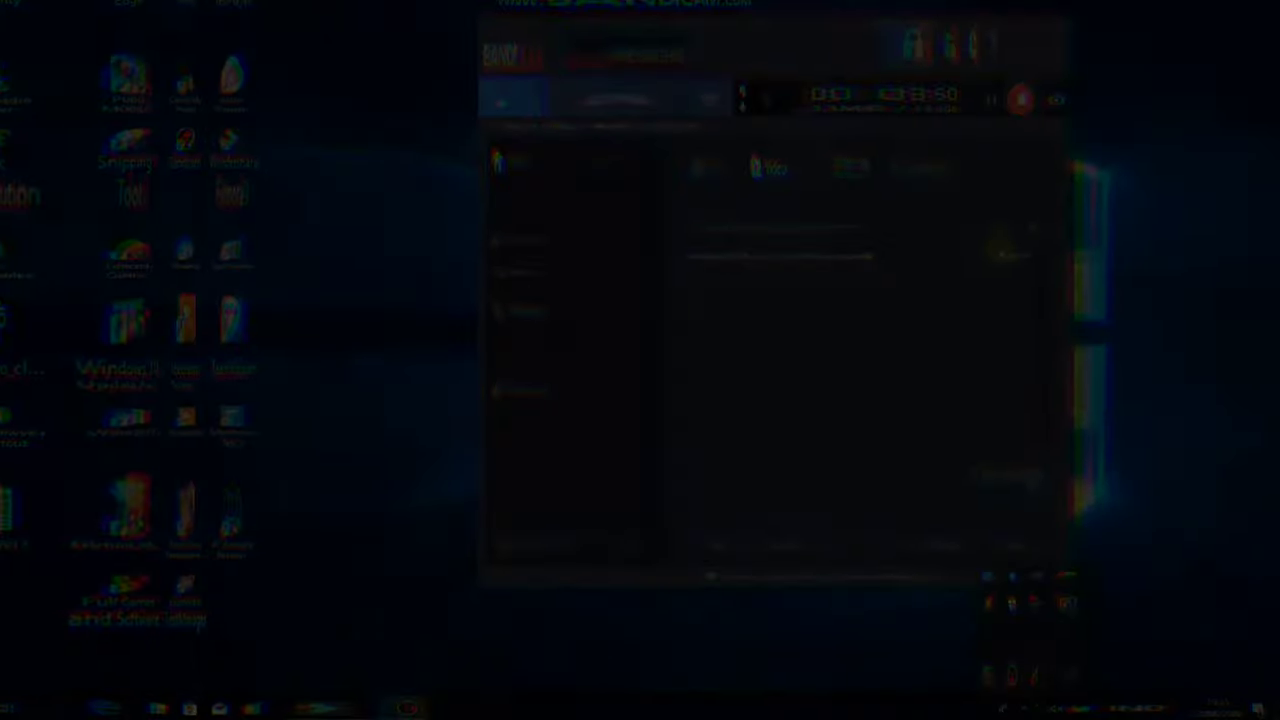